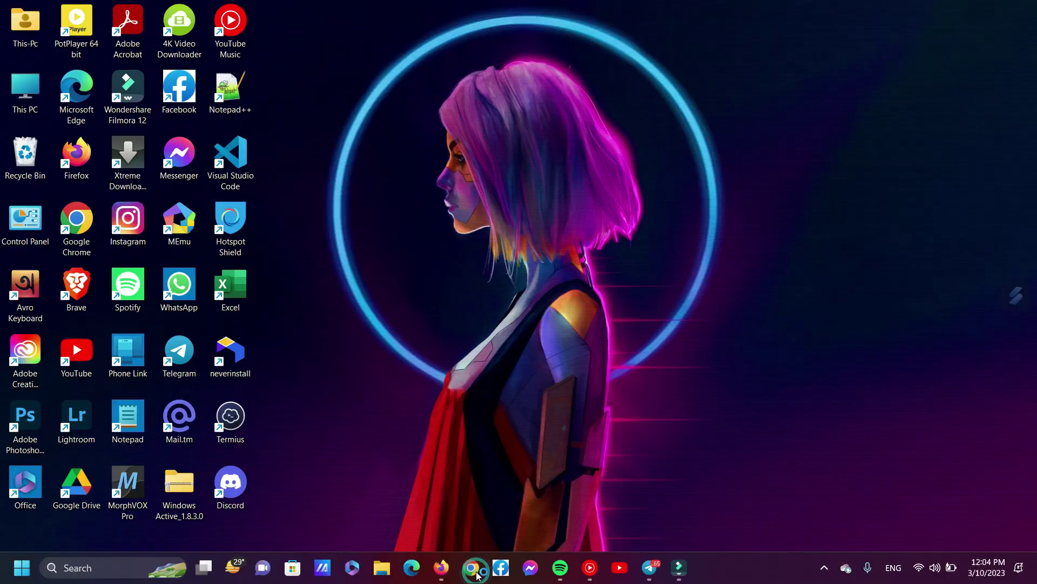
# Step: Search Google for 'genny lovo ai' and open the 'Sign In: Genny by LOVO' result
pyautogui.write('genn')
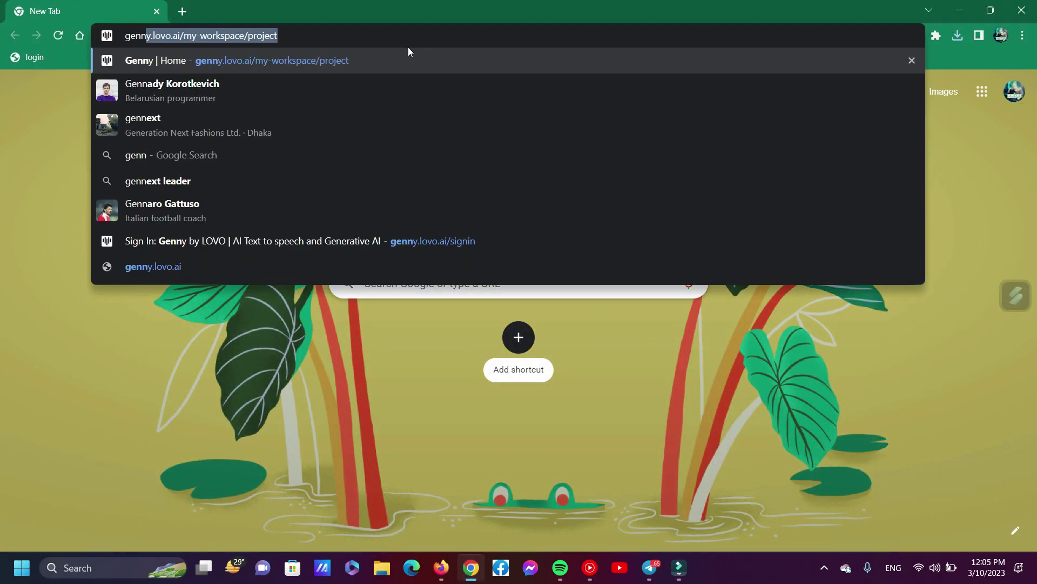
pyautogui.write('y lovo ai')
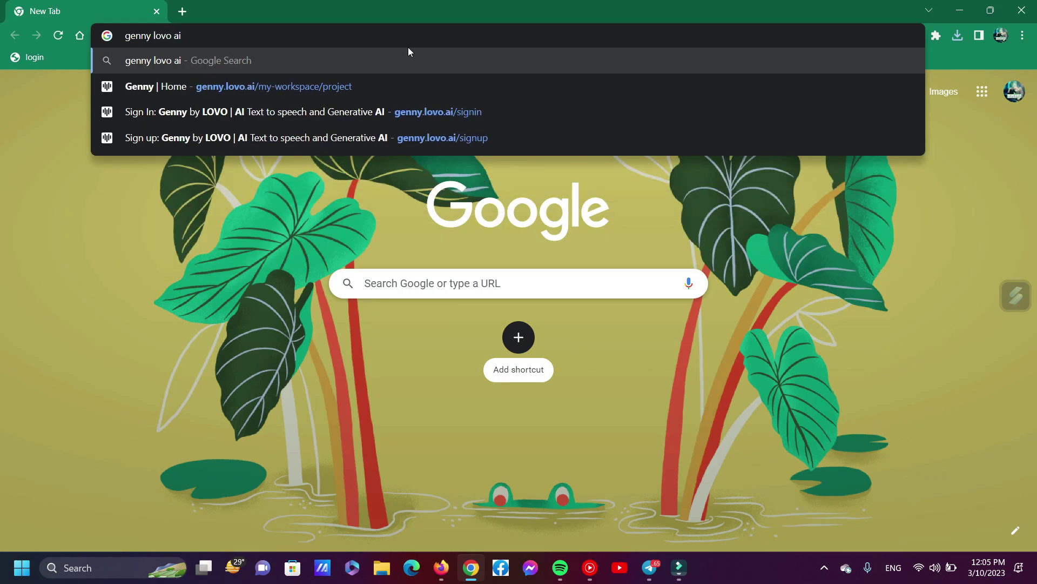
pyautogui.press('Return')
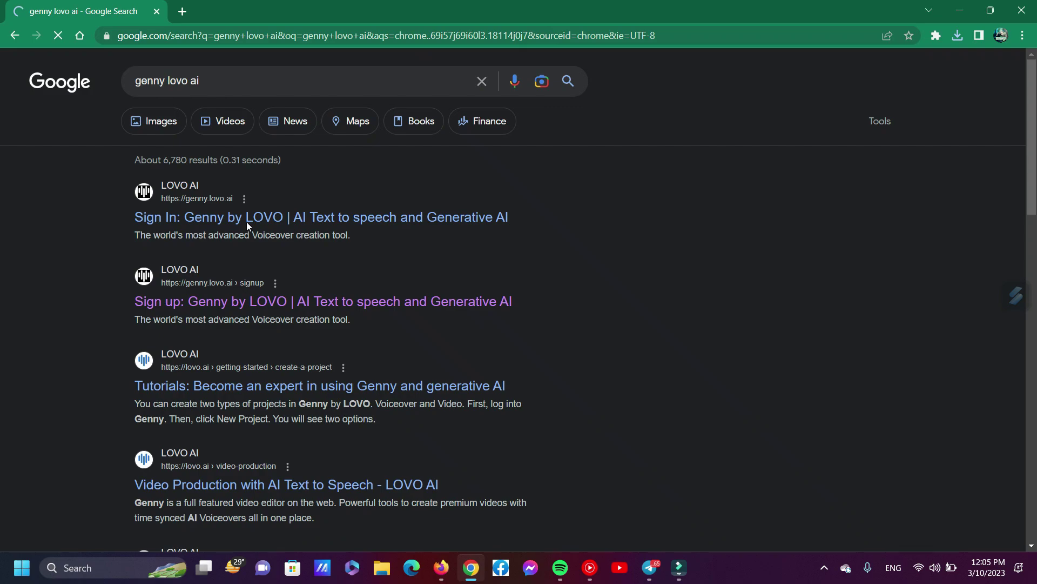
pyautogui.click(411, 215)
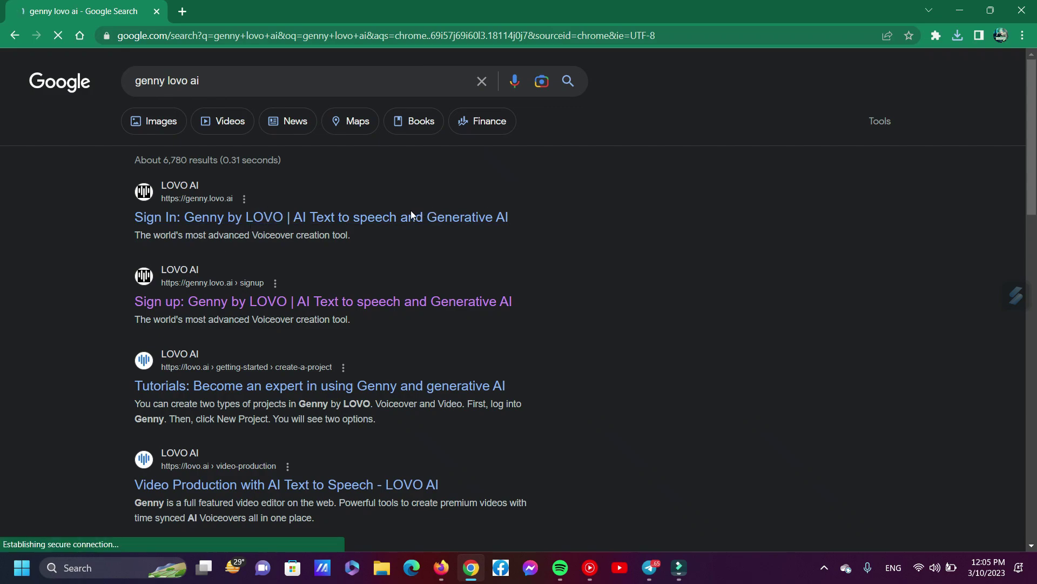
pyautogui.moveTo(123, 217); pyautogui.dragTo(504, 225)
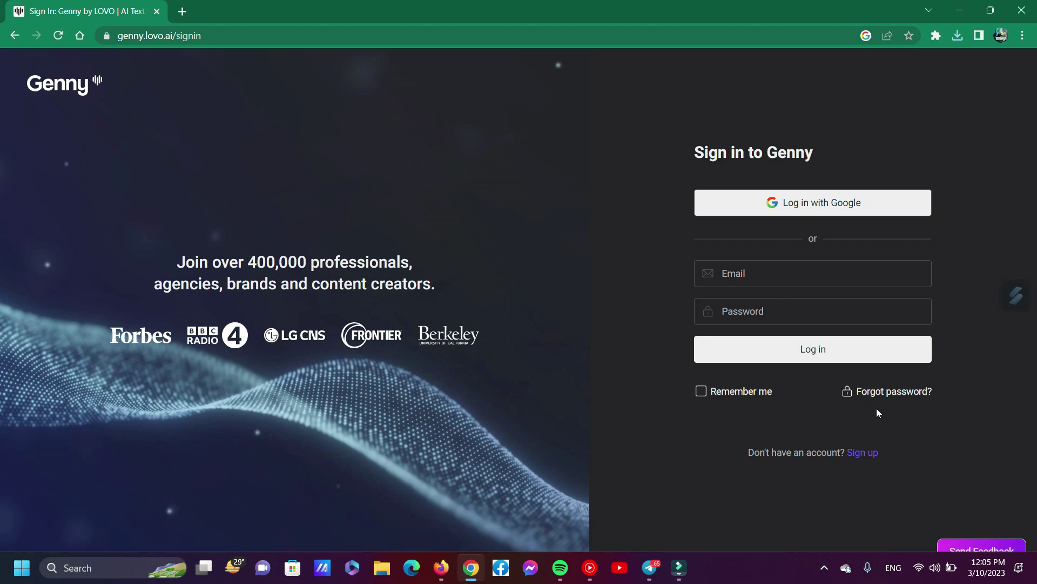
# Step: Sign up for Genny by LOVO with a Google account to land in My workspace
pyautogui.moveTo(882, 454); pyautogui.dragTo(846, 453)
pyautogui.click(862, 454)
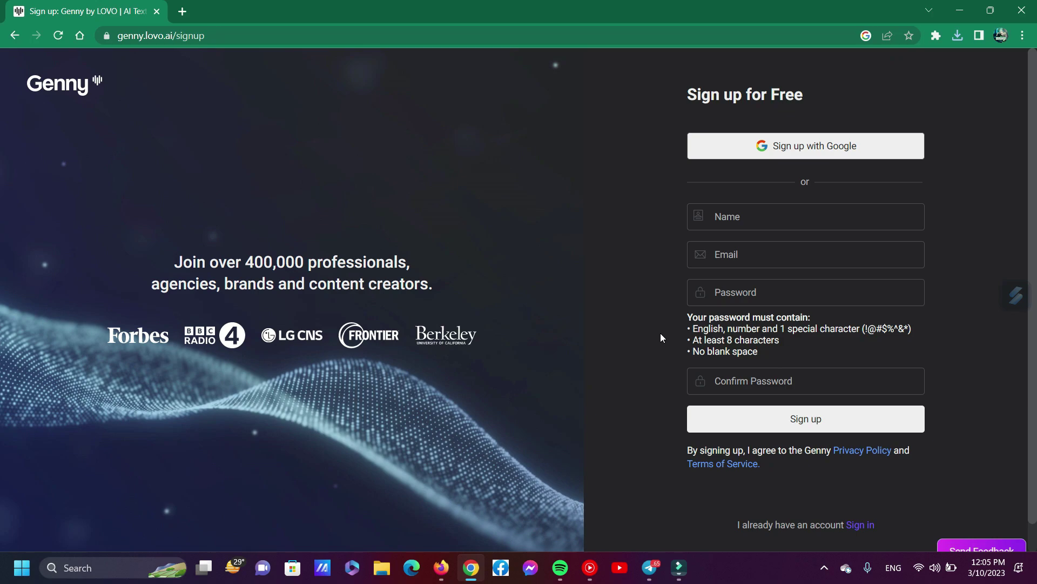
pyautogui.click(758, 224)
pyautogui.click(726, 148)
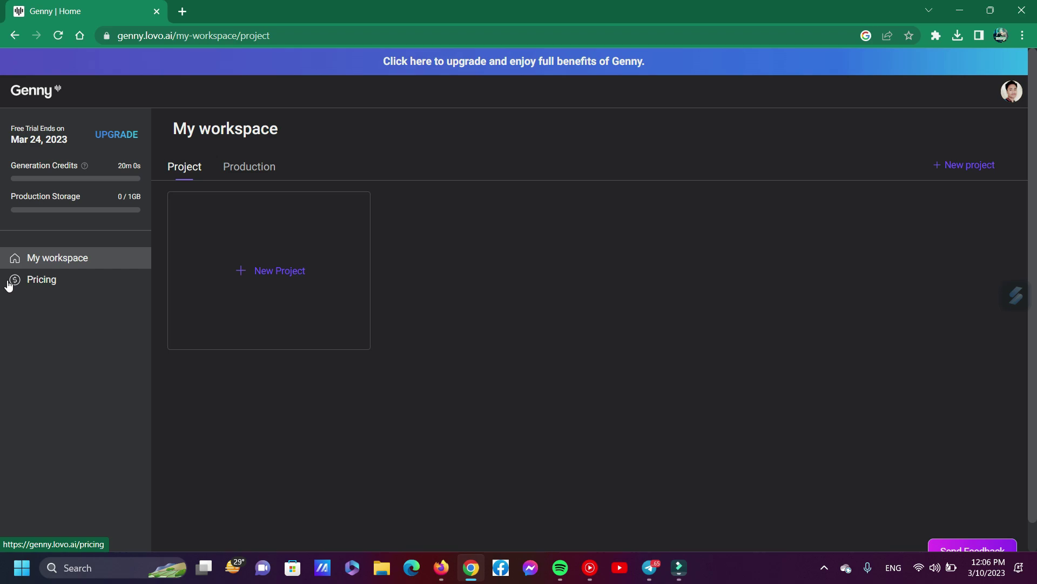
pyautogui.click(39, 286)
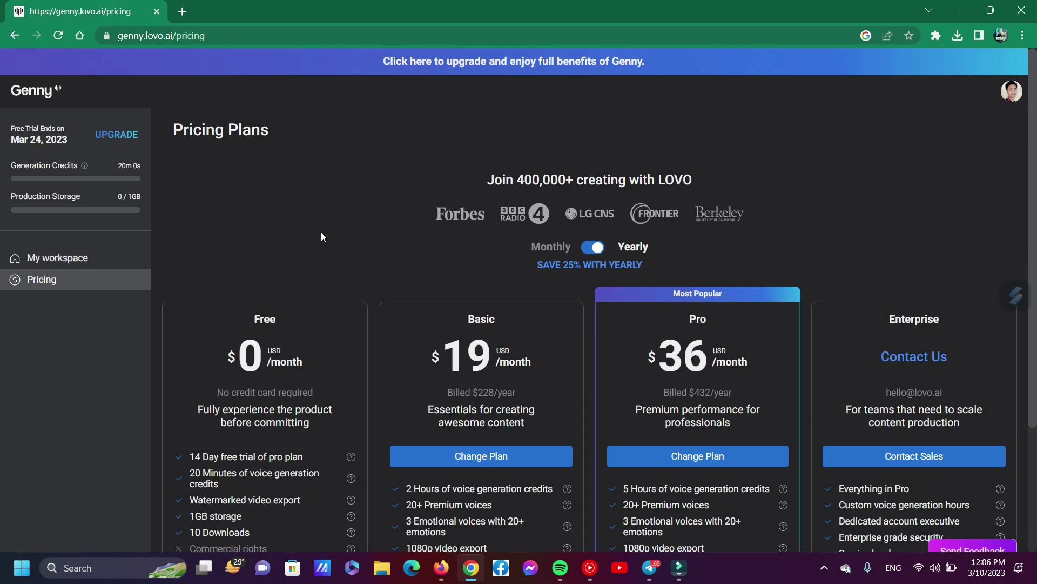
pyautogui.scroll(-3, 321, 234)
pyautogui.scroll(3, 321, 232)
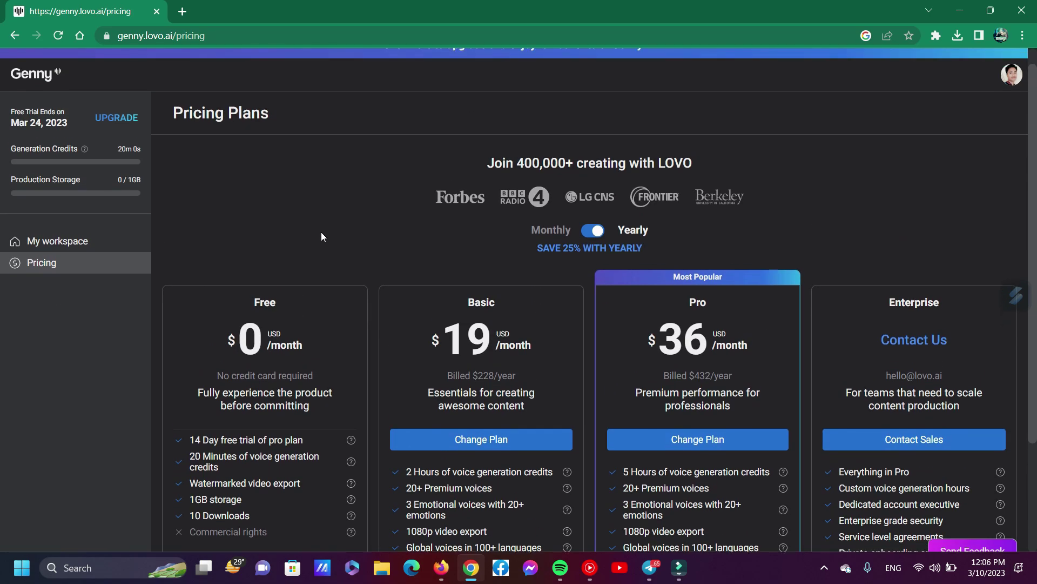
pyautogui.scroll(-3, 188, 300)
pyautogui.click(189, 292)
pyautogui.click(207, 229)
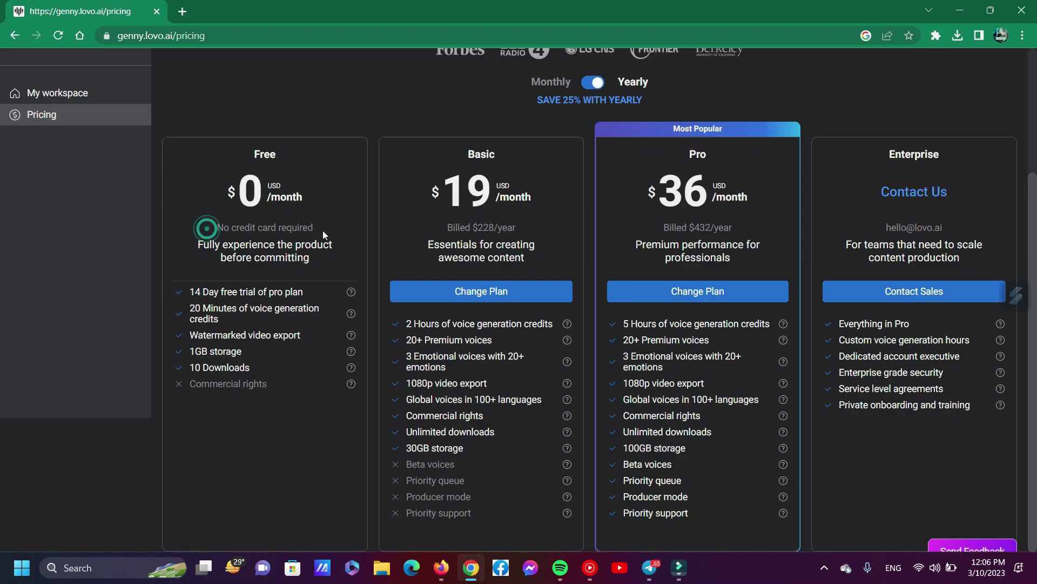
pyautogui.click(314, 227)
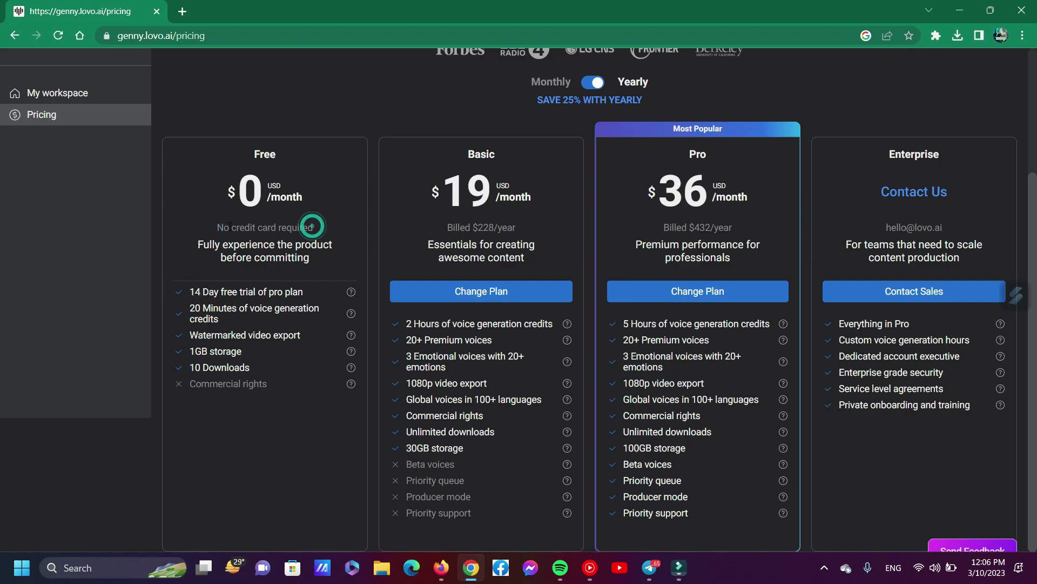
pyautogui.click(178, 245)
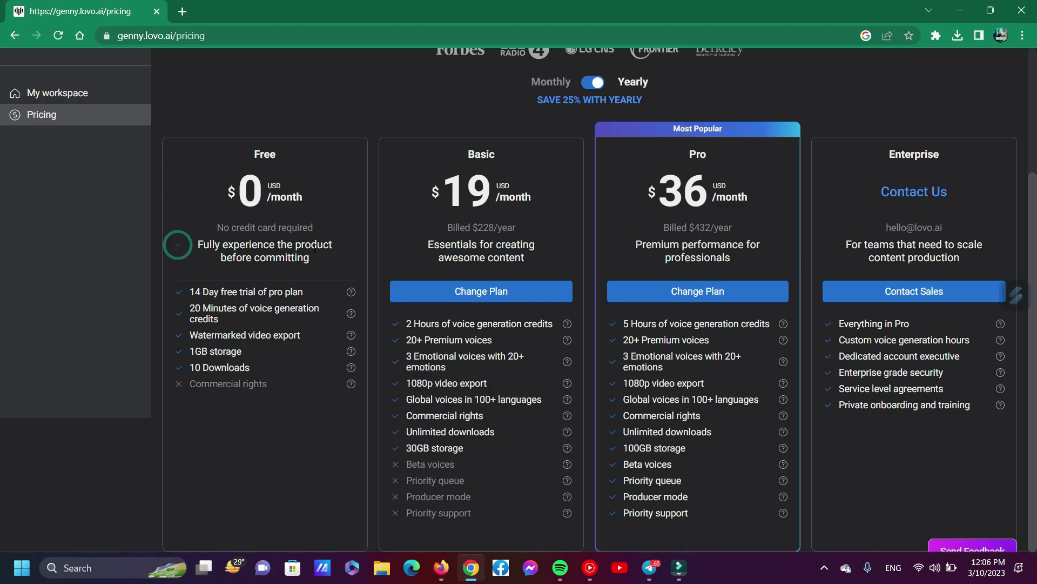
pyautogui.click(232, 243)
pyautogui.click(187, 293)
pyautogui.moveTo(352, 293)
pyautogui.scroll(3, 686, 339)
pyautogui.scroll(4, 686, 339)
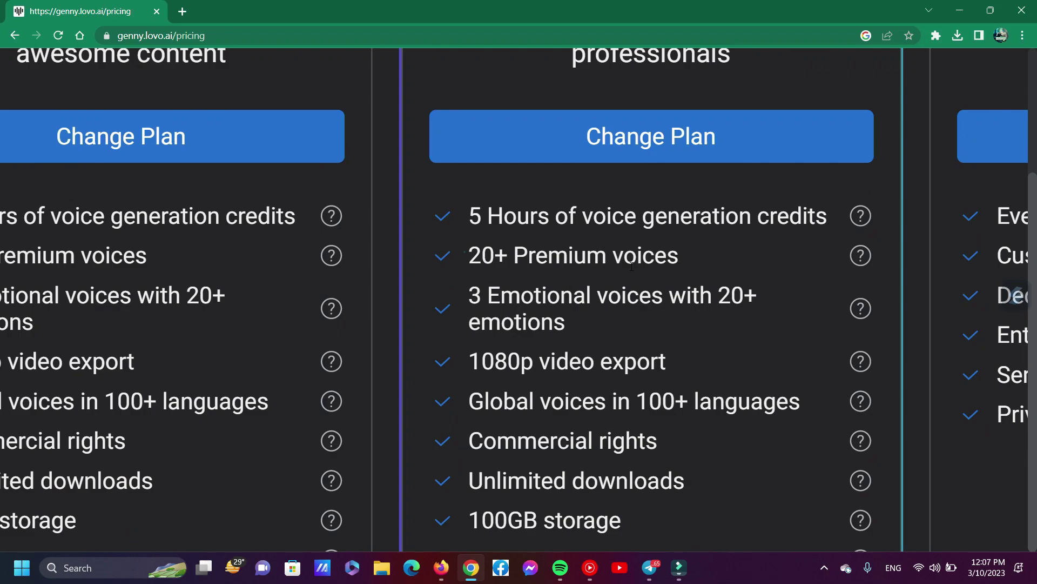
pyautogui.click(675, 255)
pyautogui.click(479, 303)
pyautogui.hotkey('ctrl', '0')
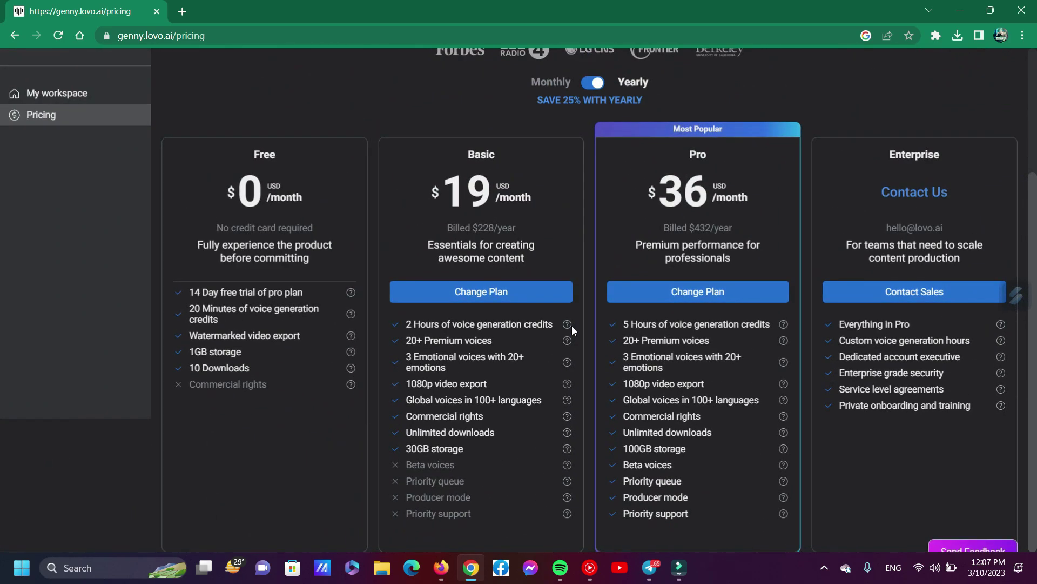
pyautogui.moveTo(12, 137); pyautogui.dragTo(57, 139)
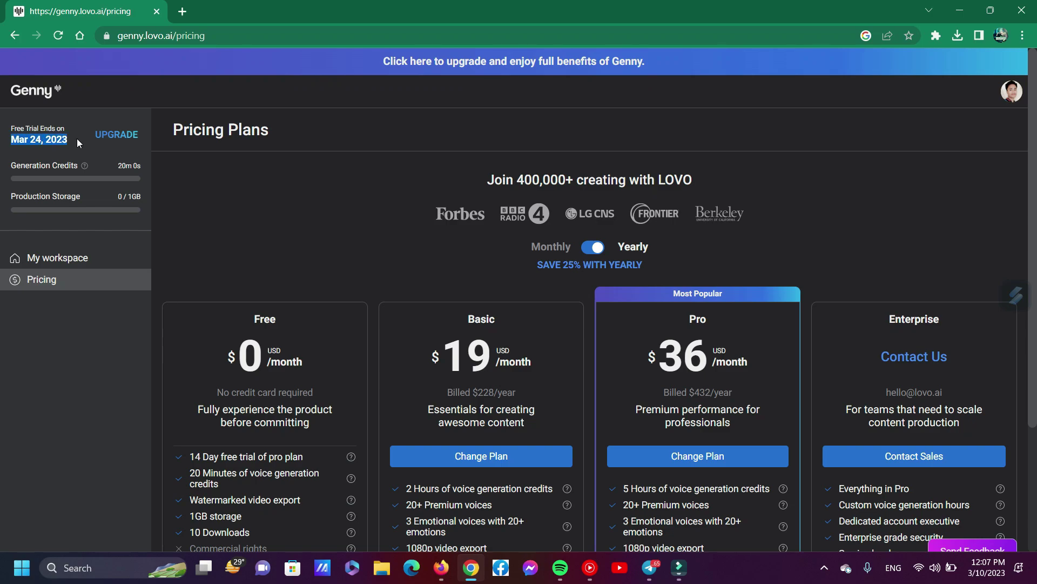
pyautogui.click(96, 259)
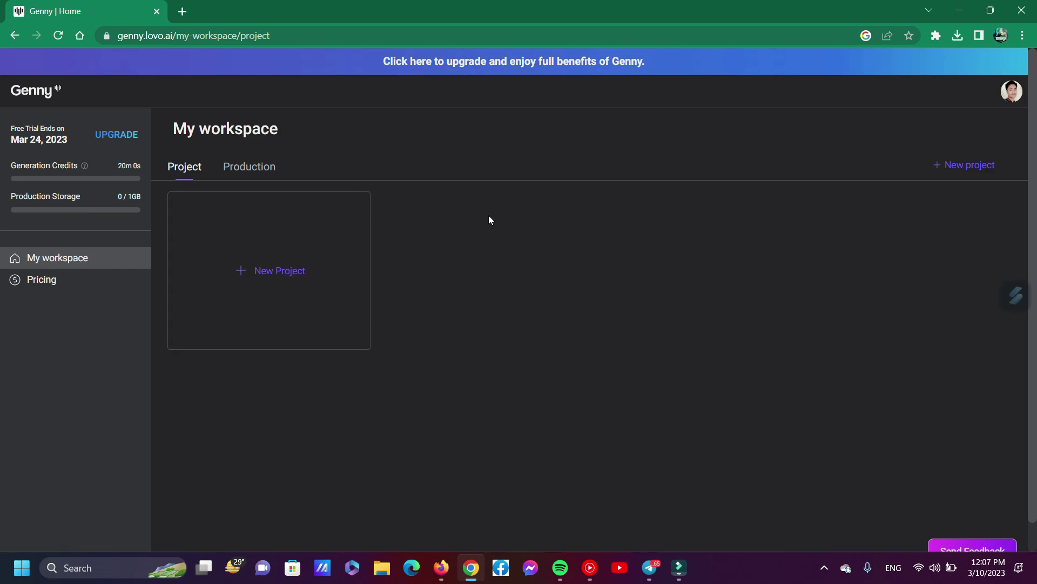
# Step: Start a new project, pick the Voice Over type instead of Video, and create it
pyautogui.click(301, 272)
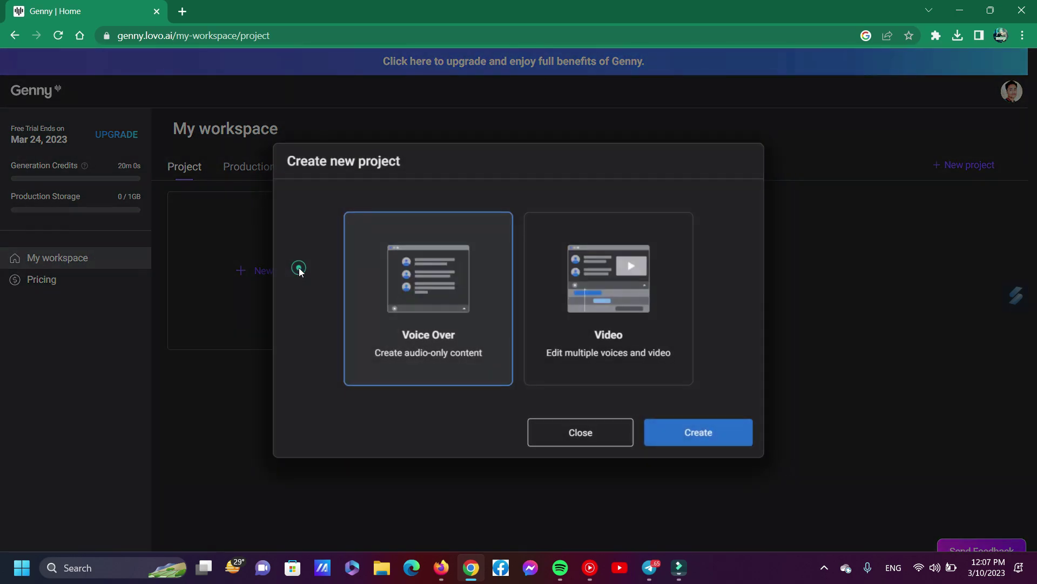
pyautogui.click(625, 291)
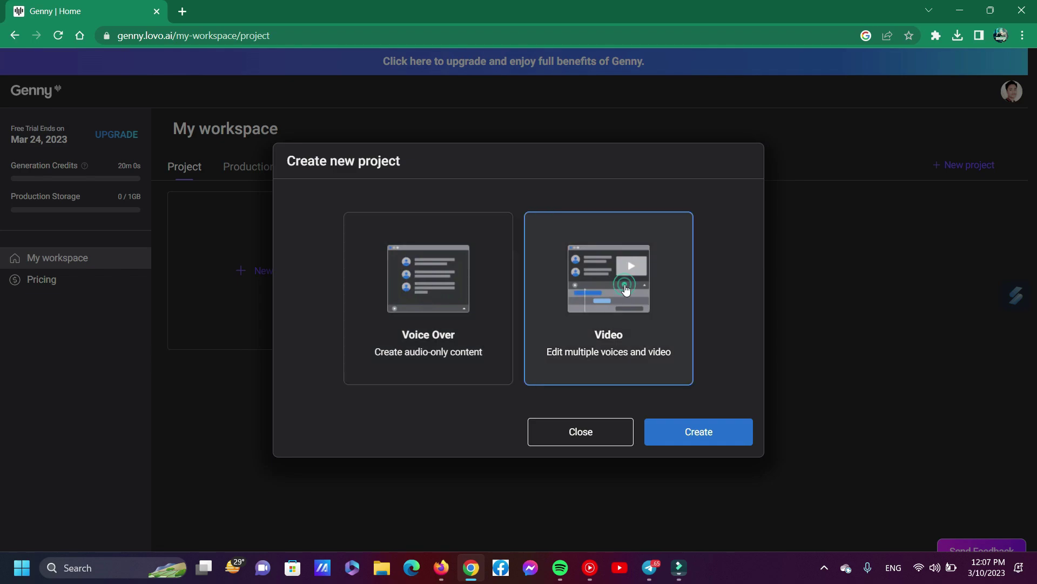
pyautogui.click(384, 282)
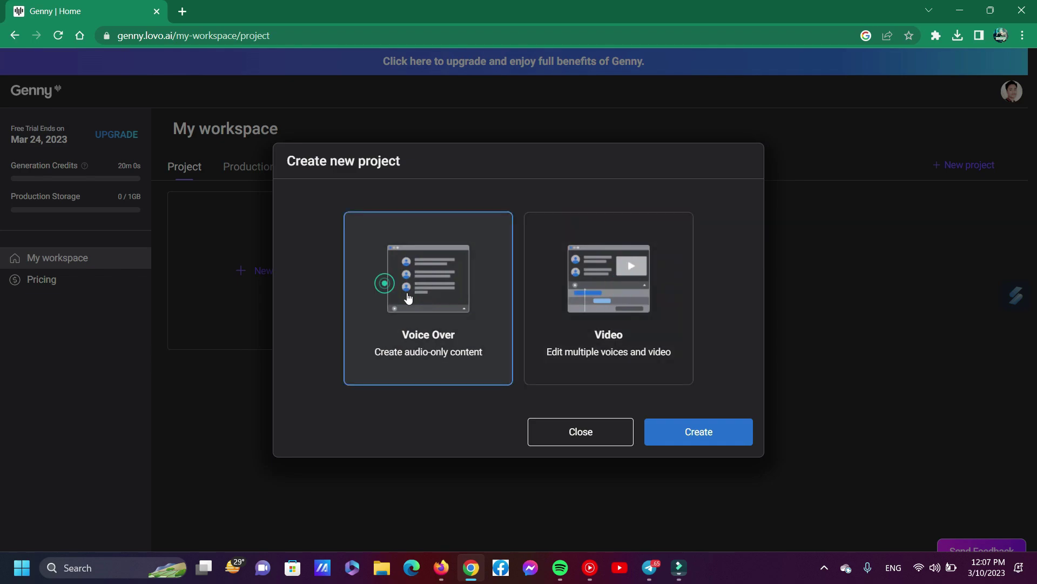
pyautogui.click(711, 433)
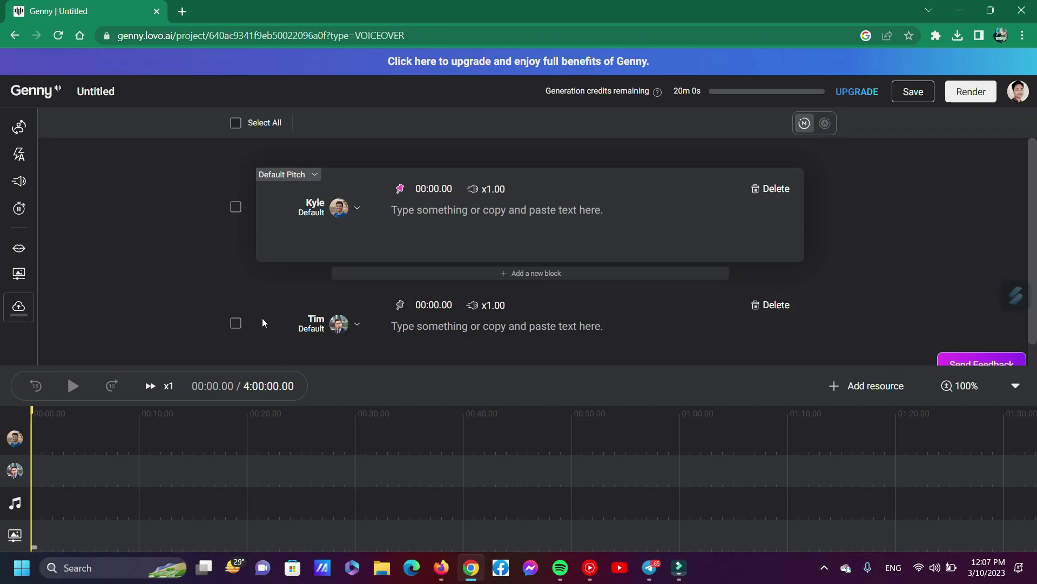
# Step: Open the first block's voice chooser and try the Male and Female filters
pyautogui.click(343, 212)
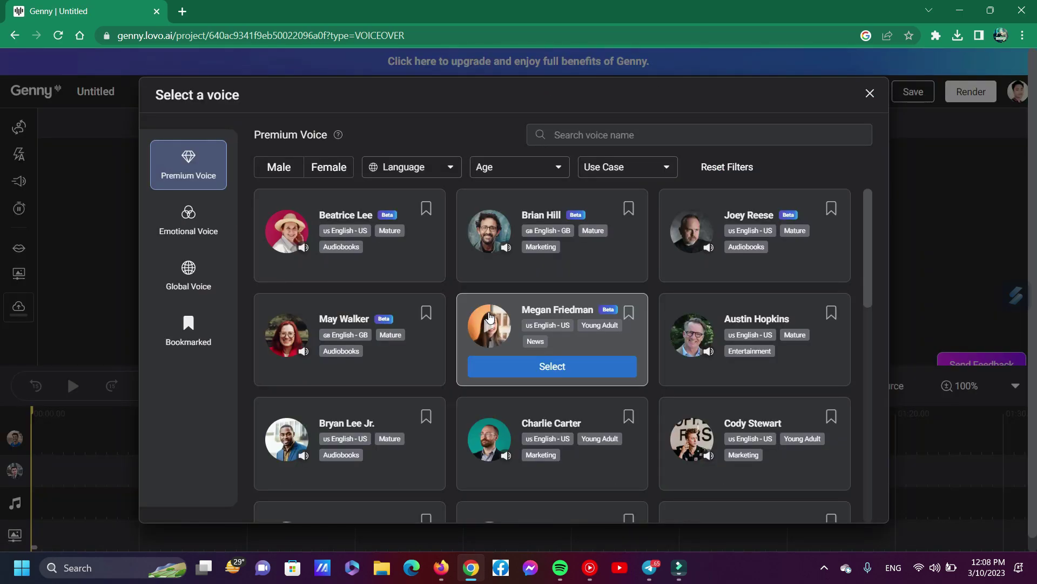
pyautogui.scroll(-2, 493, 287)
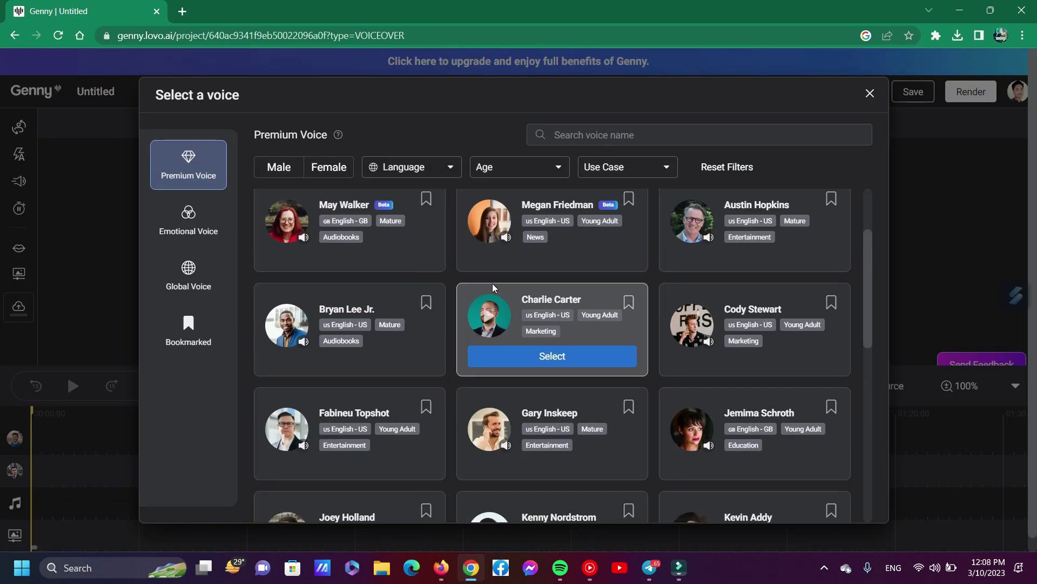
pyautogui.scroll(2, 489, 281)
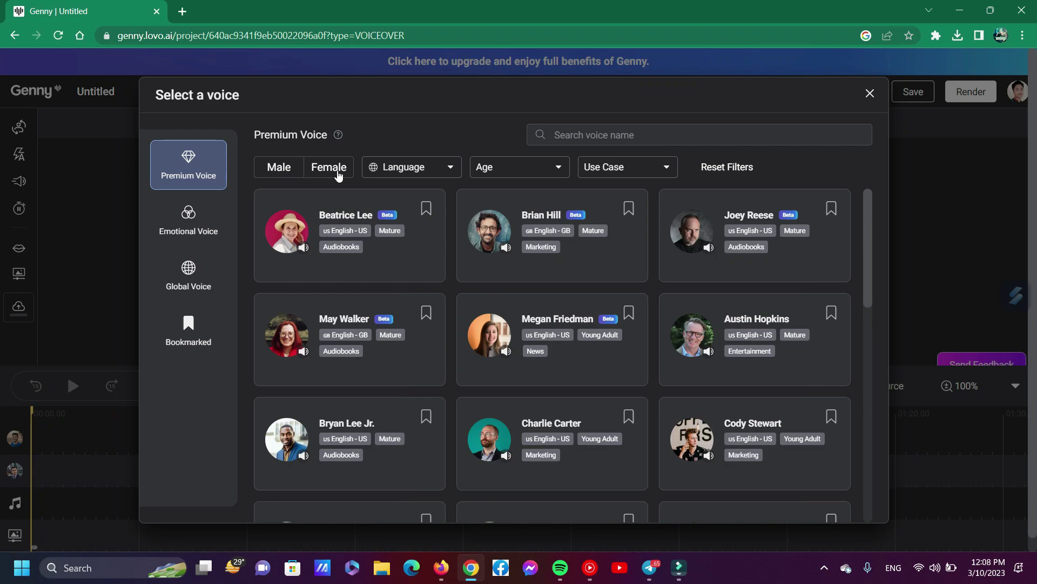
pyautogui.tripleClick(254, 136)
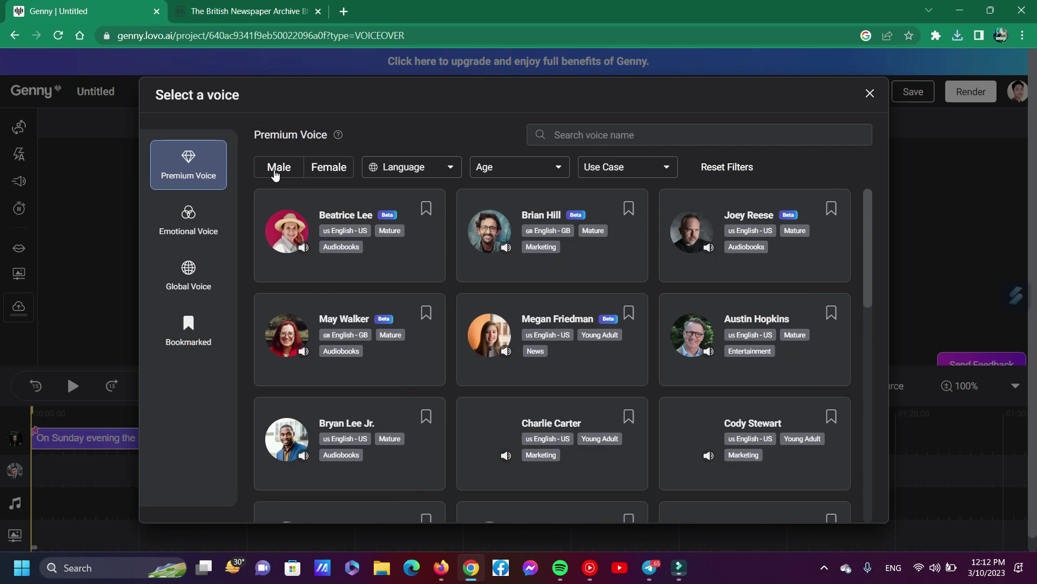
pyautogui.click(270, 168)
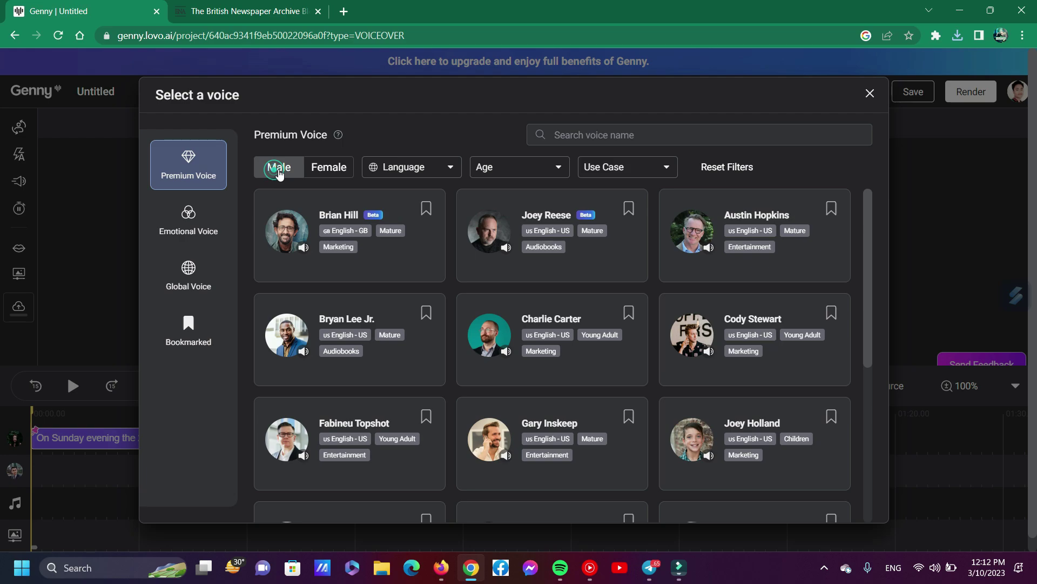
pyautogui.click(278, 172)
pyautogui.click(317, 171)
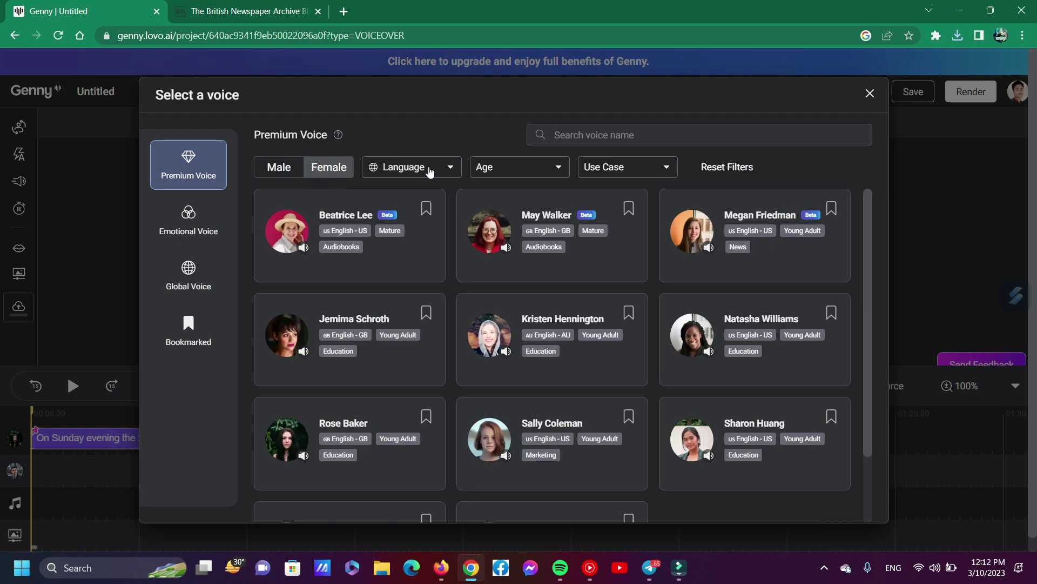
# Step: Check the language, age range and use case filters, then show the Emotional Voices
pyautogui.click(429, 168)
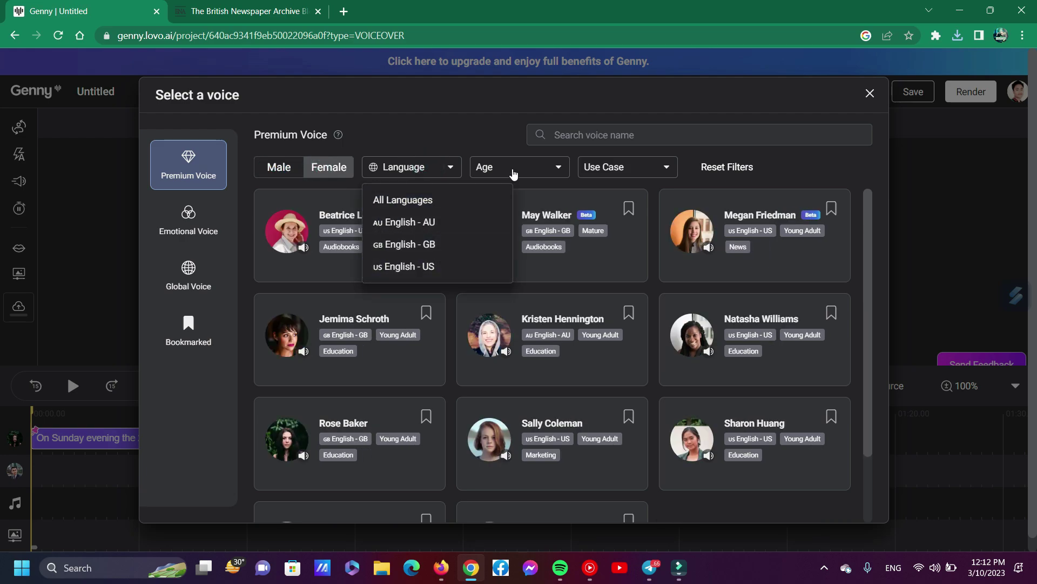
pyautogui.click(512, 168)
pyautogui.click(604, 169)
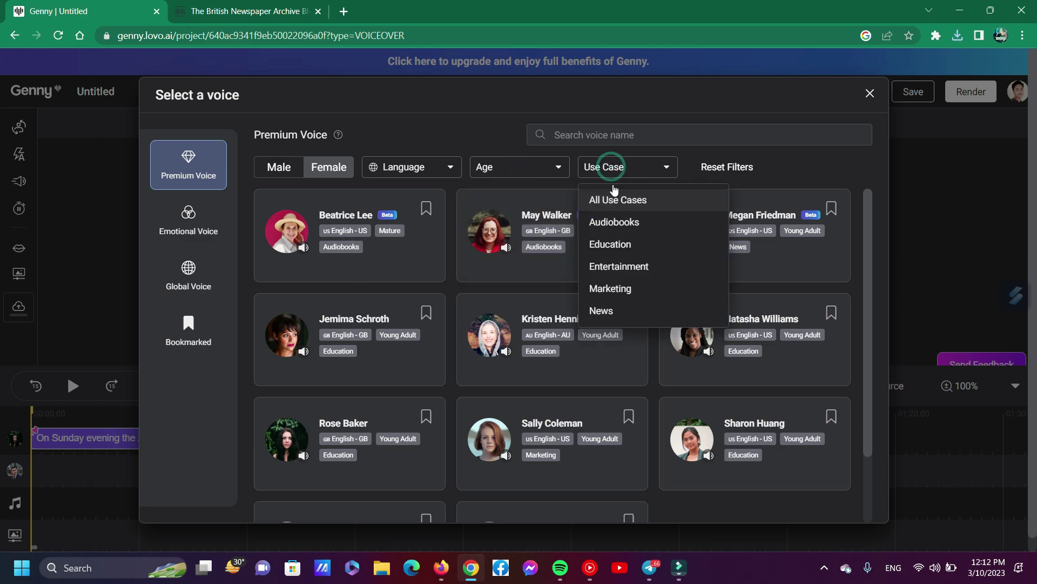
pyautogui.scroll(-1, 618, 222)
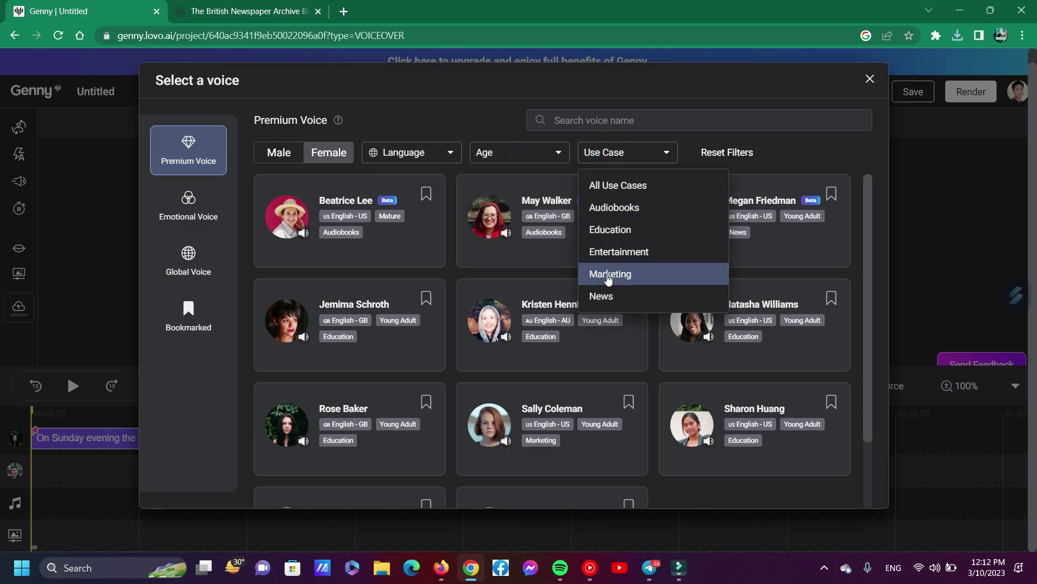
pyautogui.scroll(1, 630, 292)
pyautogui.click(198, 224)
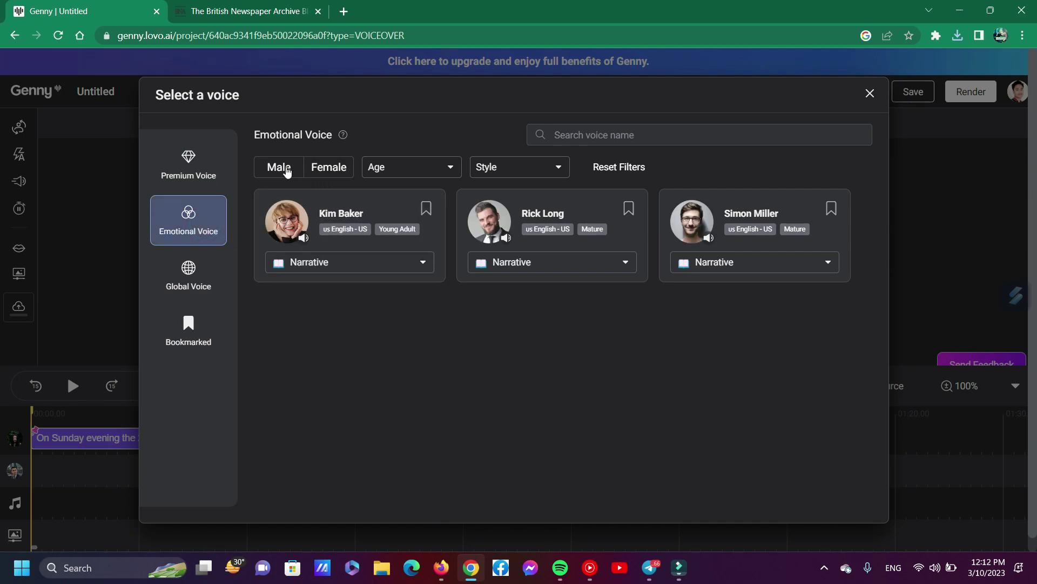
# Step: Try the emotional voices' Male/Female, age range and style filters, then clear the gender filter
pyautogui.click(282, 170)
pyautogui.click(335, 170)
pyautogui.click(397, 168)
pyautogui.click(502, 166)
pyautogui.click(521, 157)
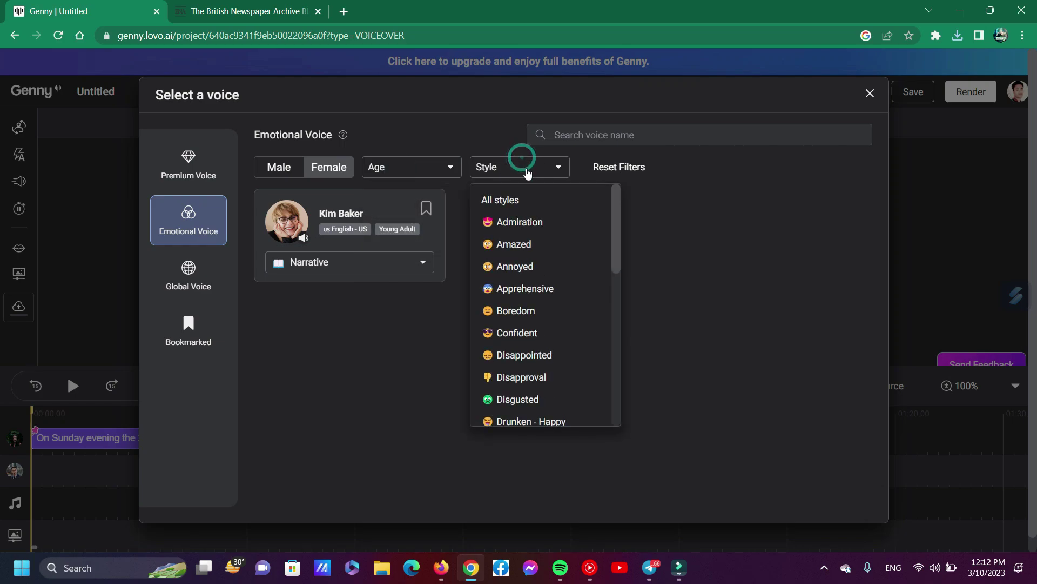
pyautogui.scroll(-8, 522, 249)
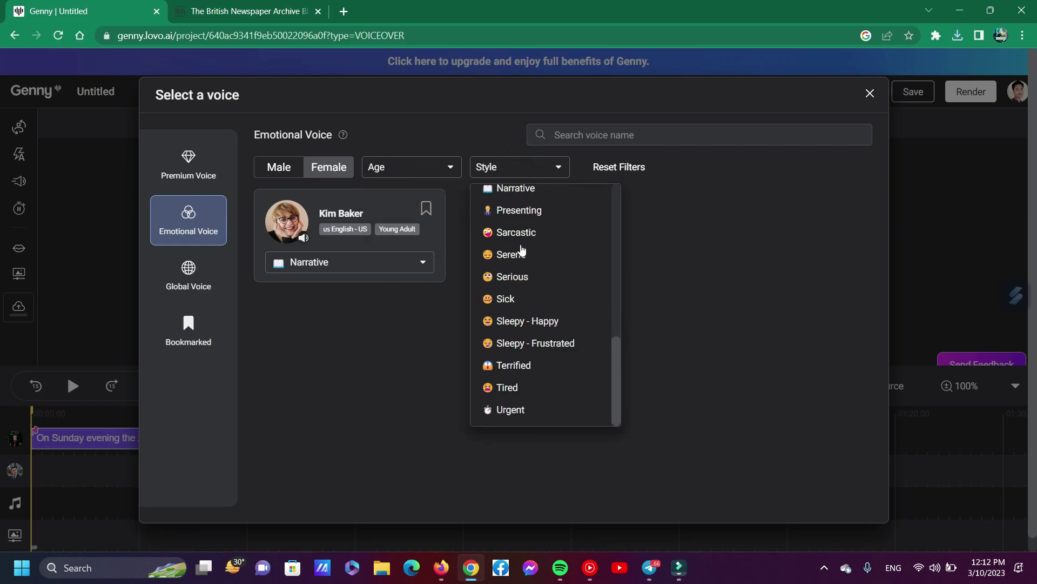
pyautogui.click(332, 169)
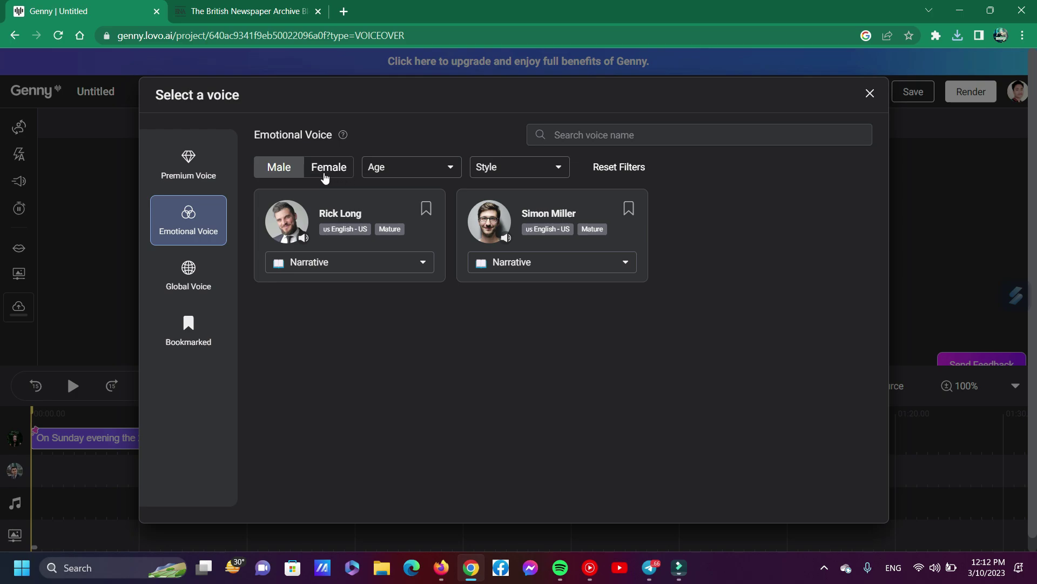
pyautogui.click(325, 168)
pyautogui.click(325, 168)
# Step: Play Kim Baker's Urgent, Tired and Sick emotion samples
pyautogui.click(319, 262)
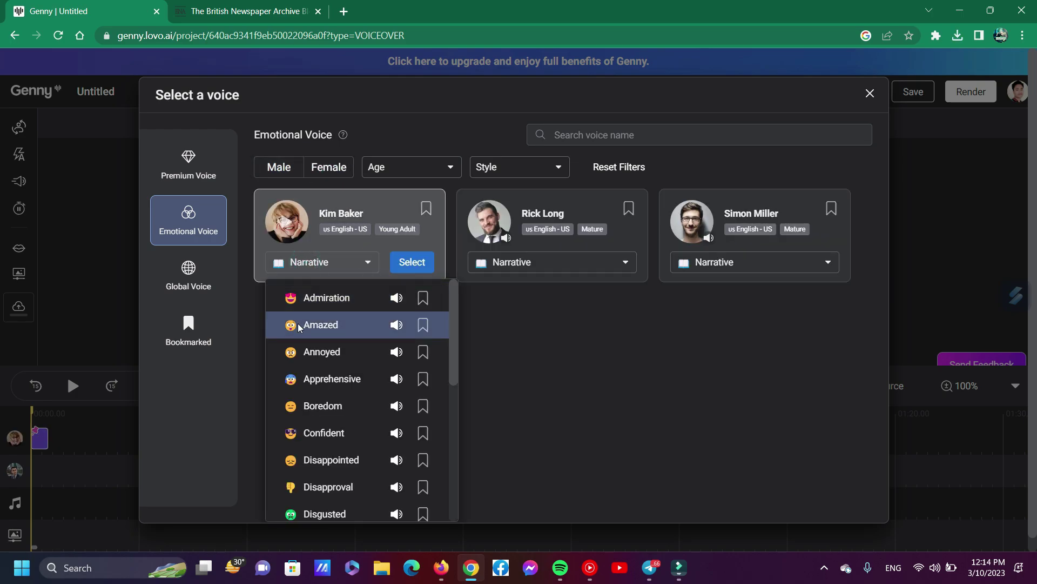
pyautogui.scroll(-5, 339, 388)
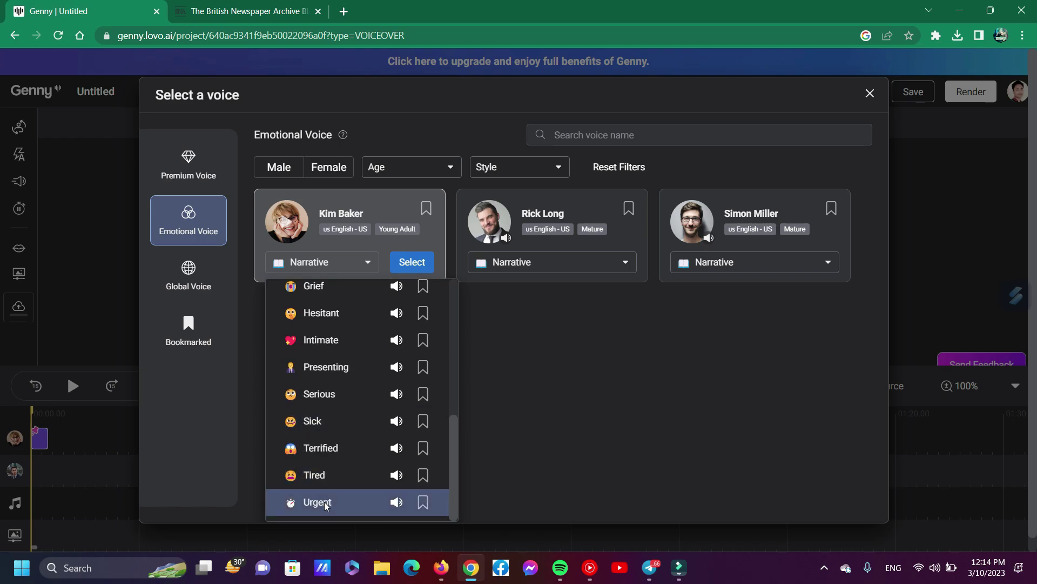
pyautogui.click(398, 502)
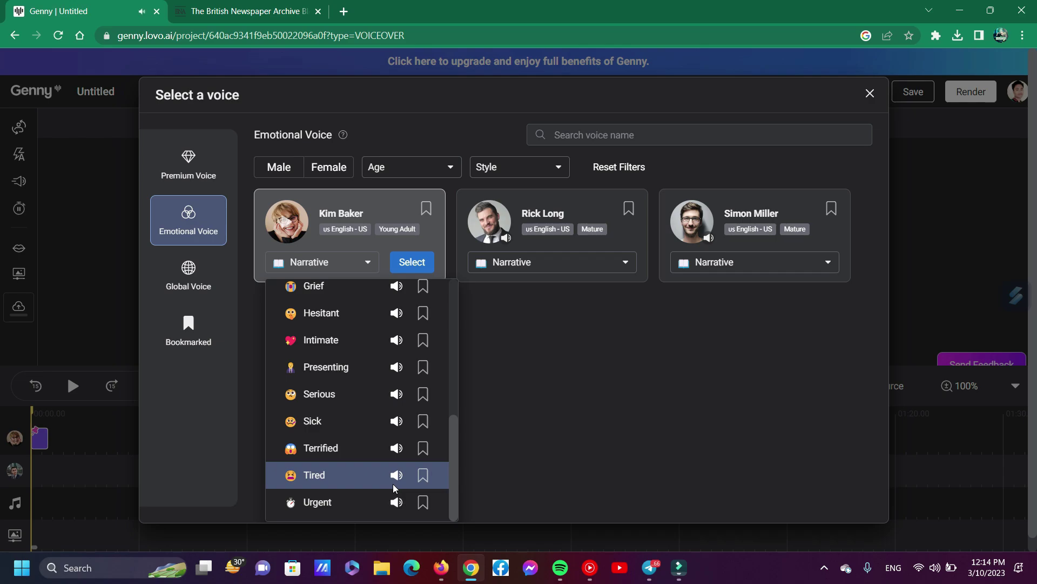
pyautogui.click(396, 476)
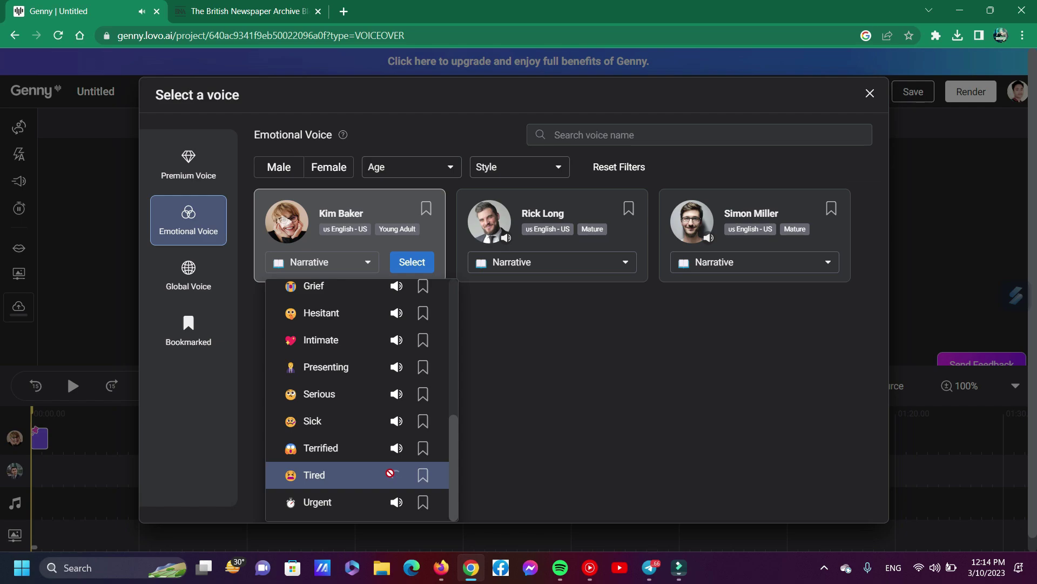
pyautogui.click(397, 423)
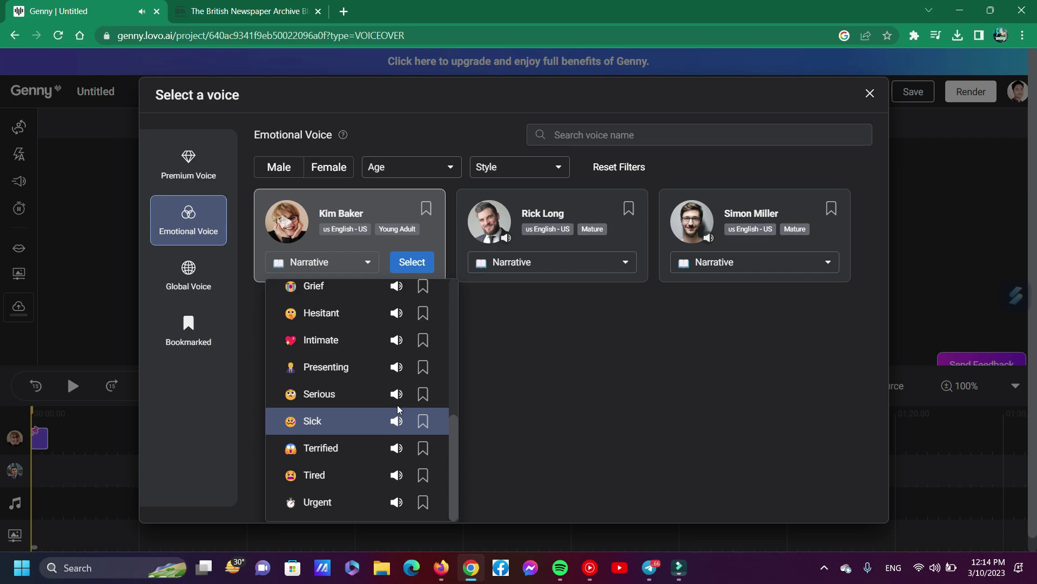
pyautogui.scroll(4, 397, 411)
pyautogui.scroll(2, 396, 476)
pyautogui.click(530, 287)
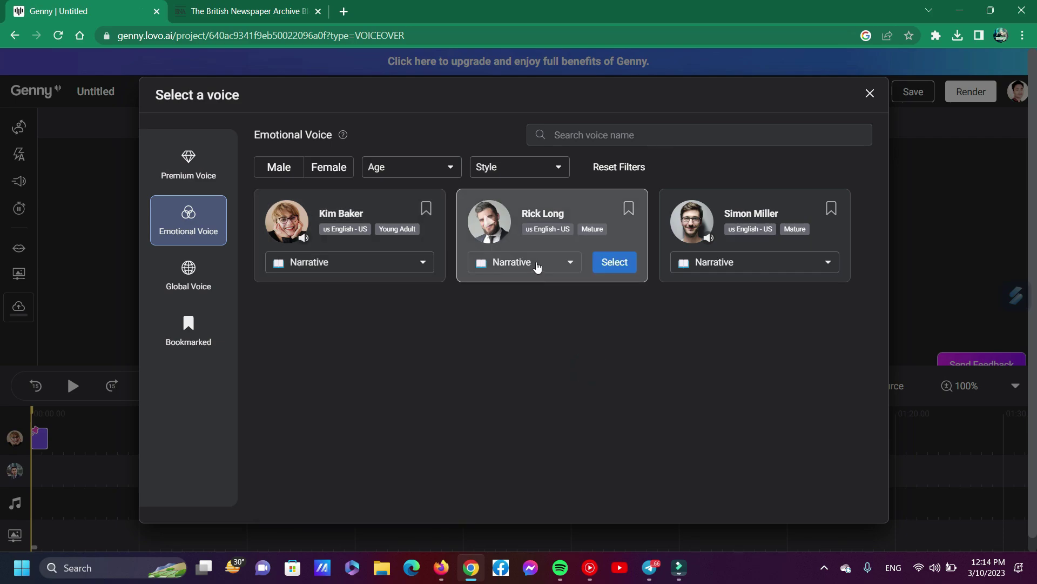
# Step: Look through Rick Long's and Simon Miller's emotion styles, then show the Global Voice collection
pyautogui.click(537, 266)
pyautogui.scroll(-6, 507, 447)
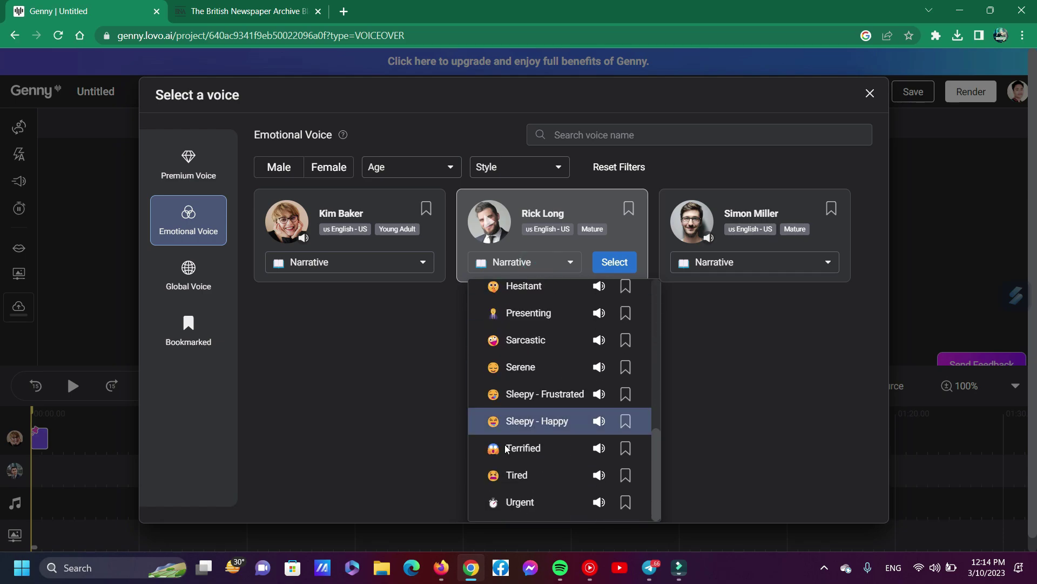
pyautogui.click(751, 347)
pyautogui.click(729, 264)
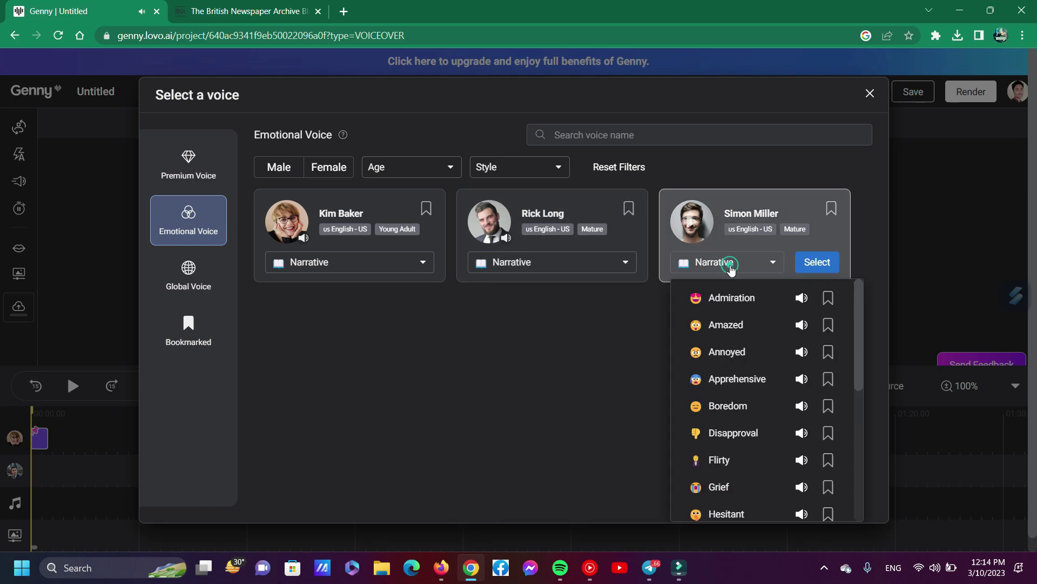
pyautogui.scroll(-10, 727, 427)
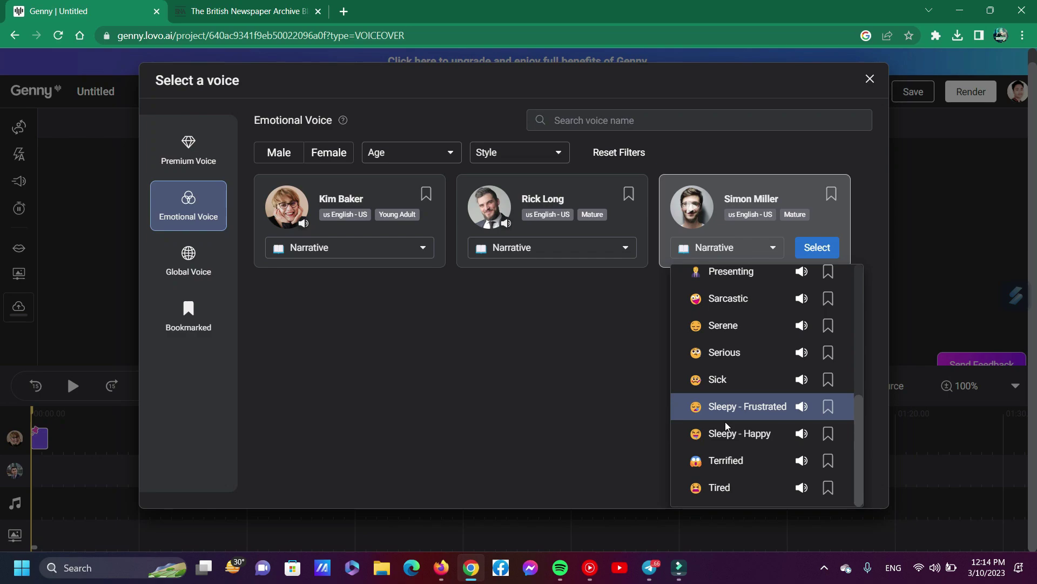
pyautogui.scroll(10, 726, 427)
pyautogui.click(520, 378)
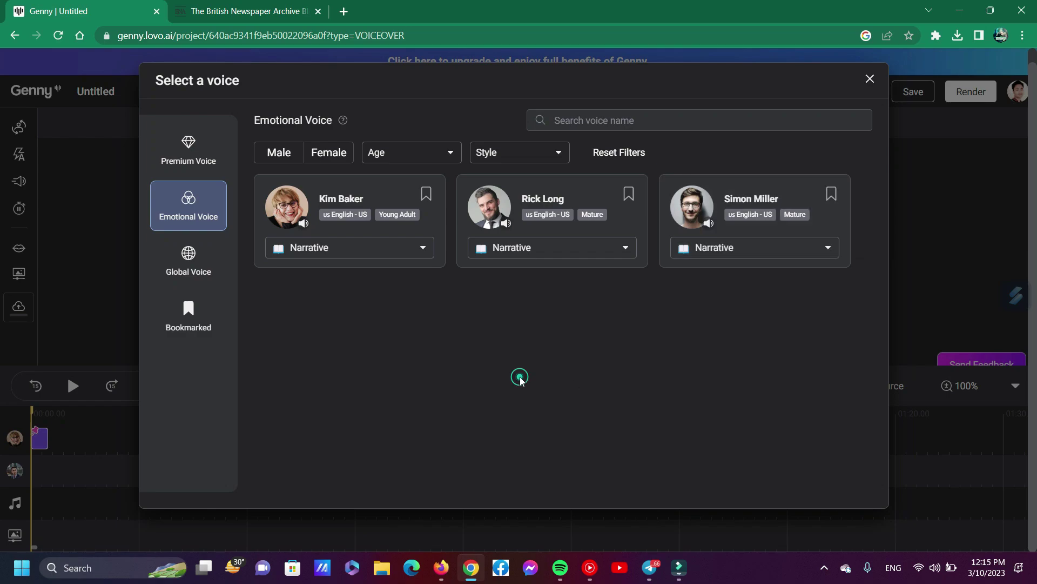
pyautogui.click(184, 259)
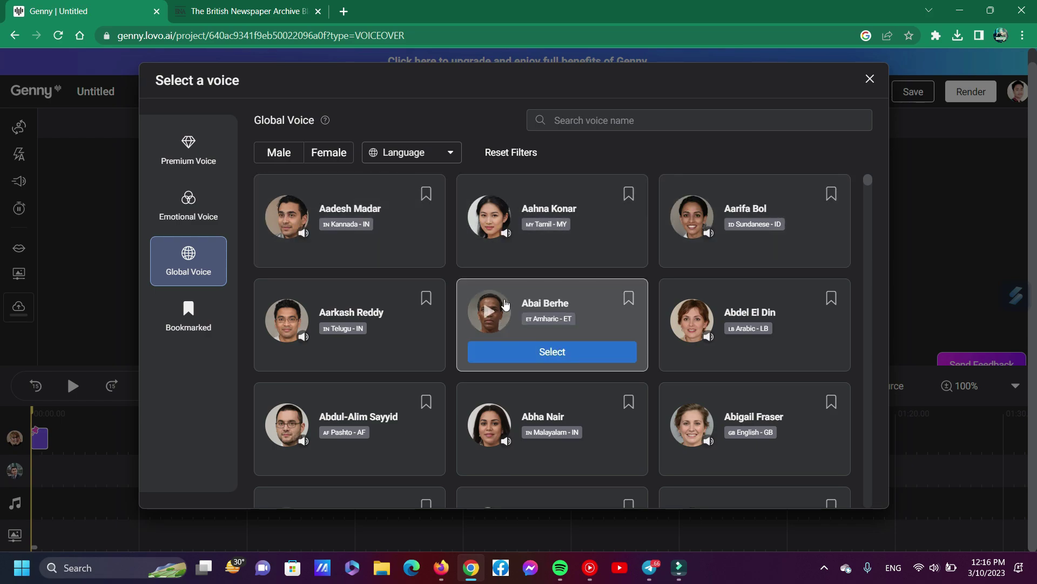
# Step: Scroll through the Global Voice Language dropdown to see the available languages
pyautogui.click(402, 152)
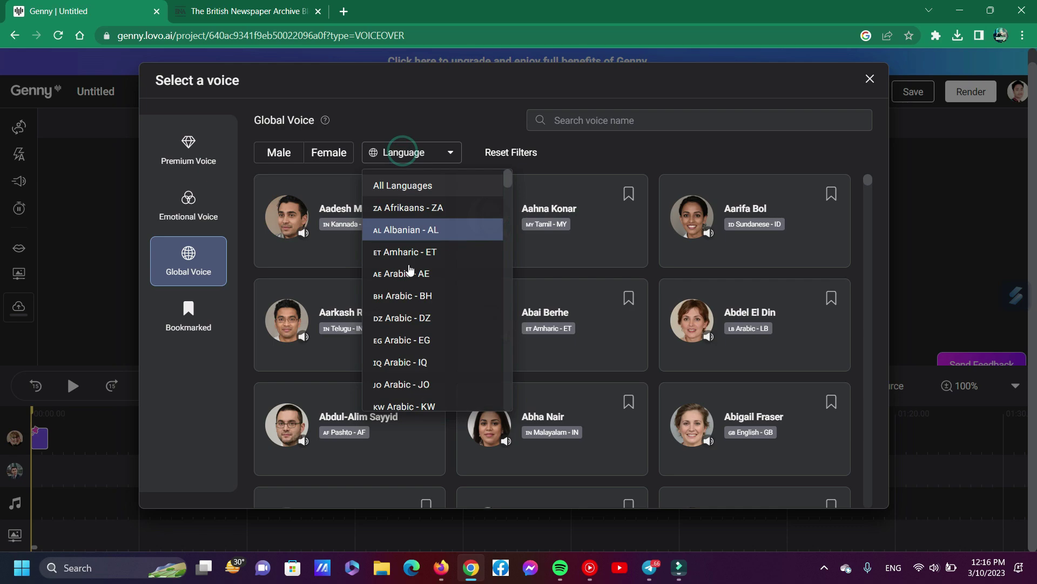
pyautogui.scroll(-12, 411, 270)
pyautogui.scroll(-7, 395, 286)
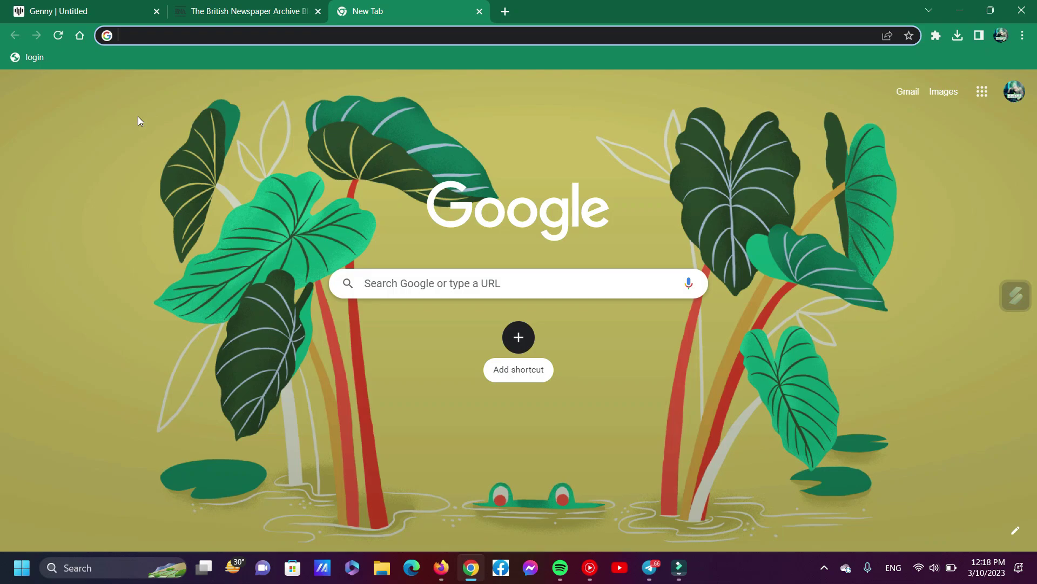
# Step: Go to typecast.ai from a new tab's address bar
pyautogui.write('typecast.ai')
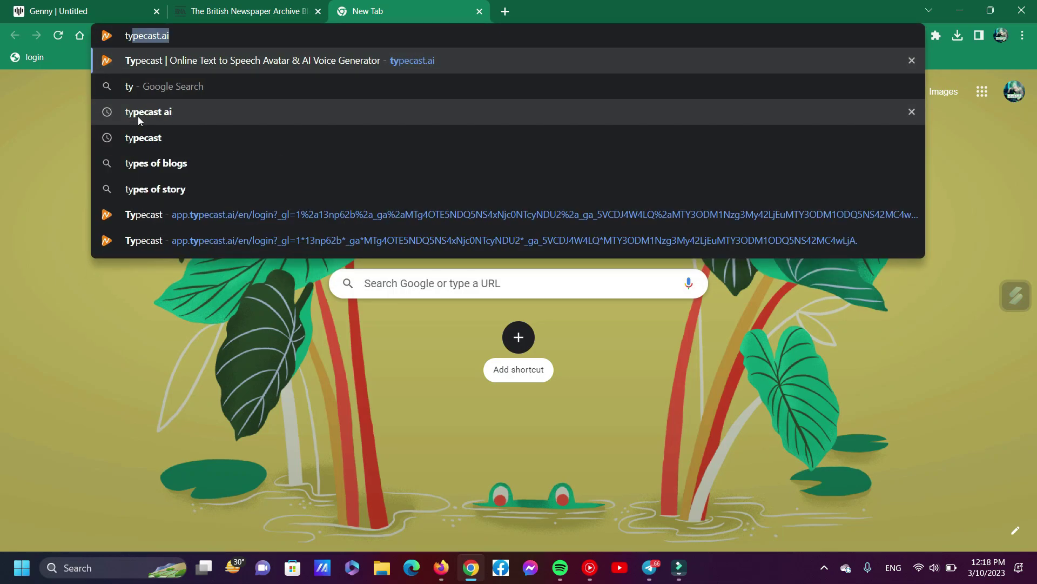
pyautogui.moveTo(179, 36); pyautogui.dragTo(128, 41)
pyautogui.click(183, 31)
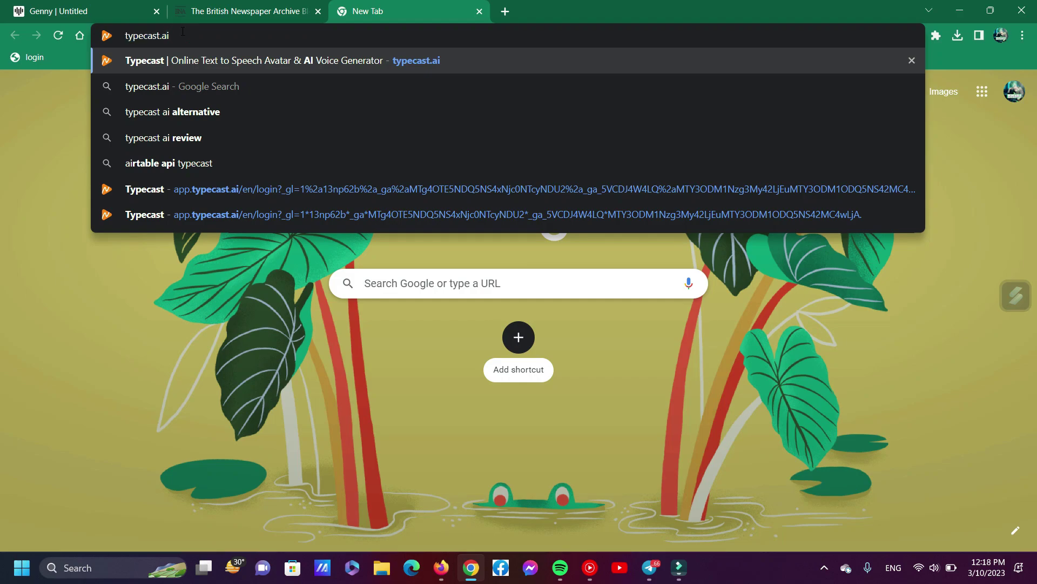
pyautogui.press('Return')
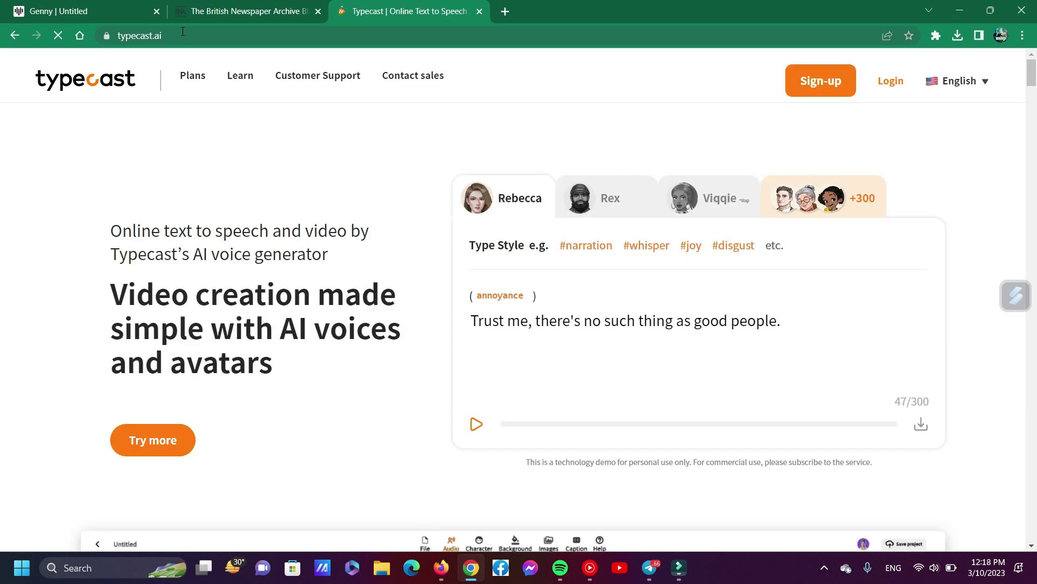
# Step: Read the typecast.ai homepage headlines and scroll the demos, then log in to the dashboard
pyautogui.moveTo(108, 230); pyautogui.dragTo(339, 262)
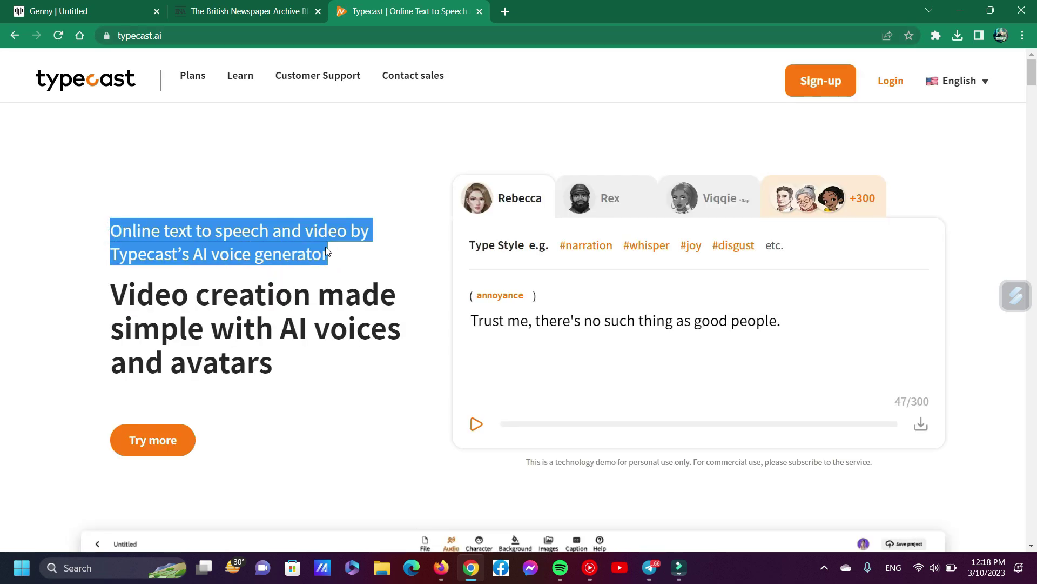
pyautogui.click(229, 270)
pyautogui.moveTo(102, 286); pyautogui.dragTo(270, 355)
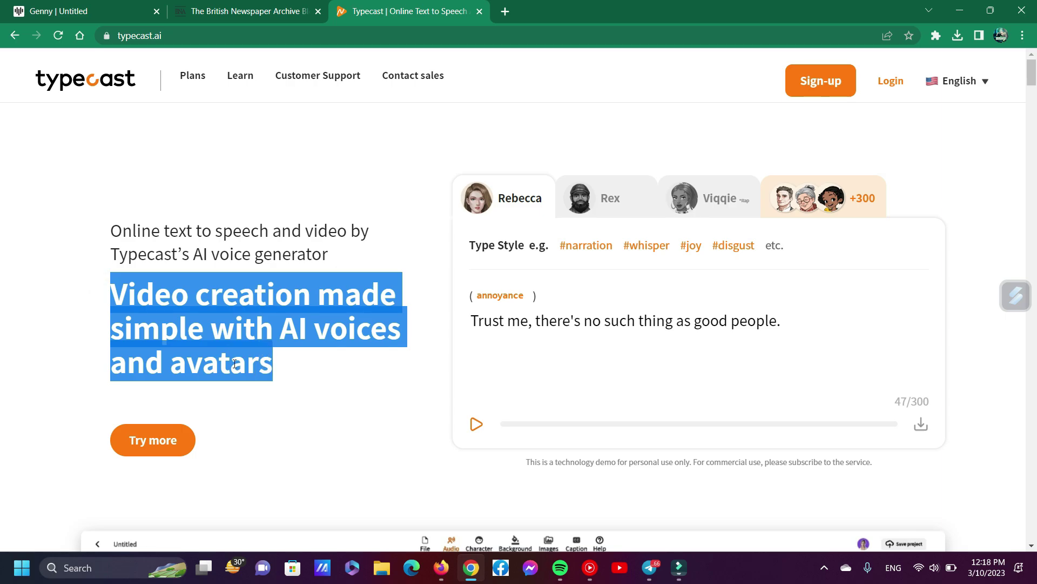
pyautogui.click(235, 363)
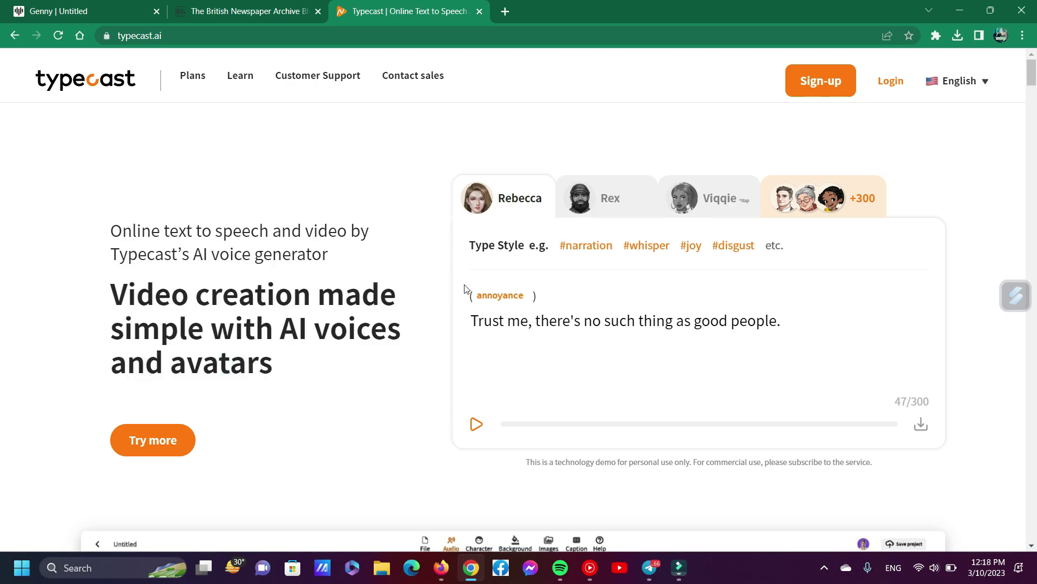
pyautogui.scroll(-8, 657, 470)
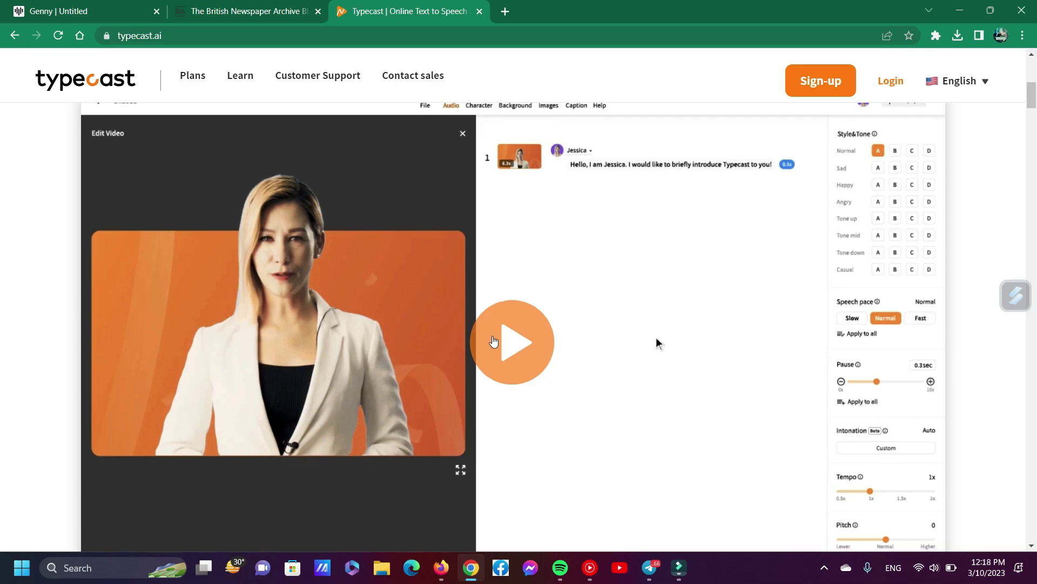
pyautogui.scroll(-3, 493, 340)
pyautogui.scroll(-8, 494, 340)
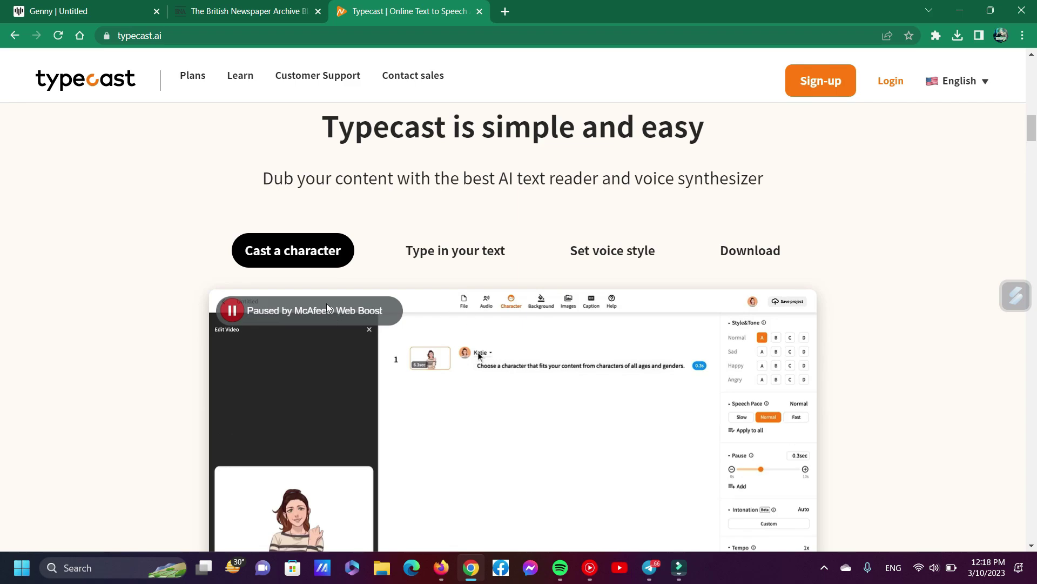
pyautogui.scroll(-4, 326, 307)
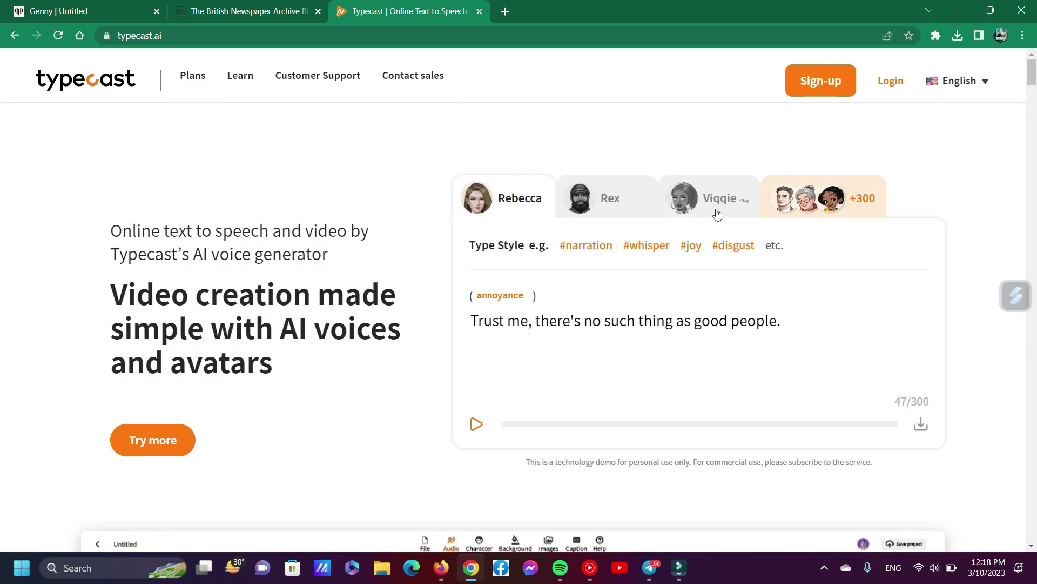
pyautogui.click(889, 81)
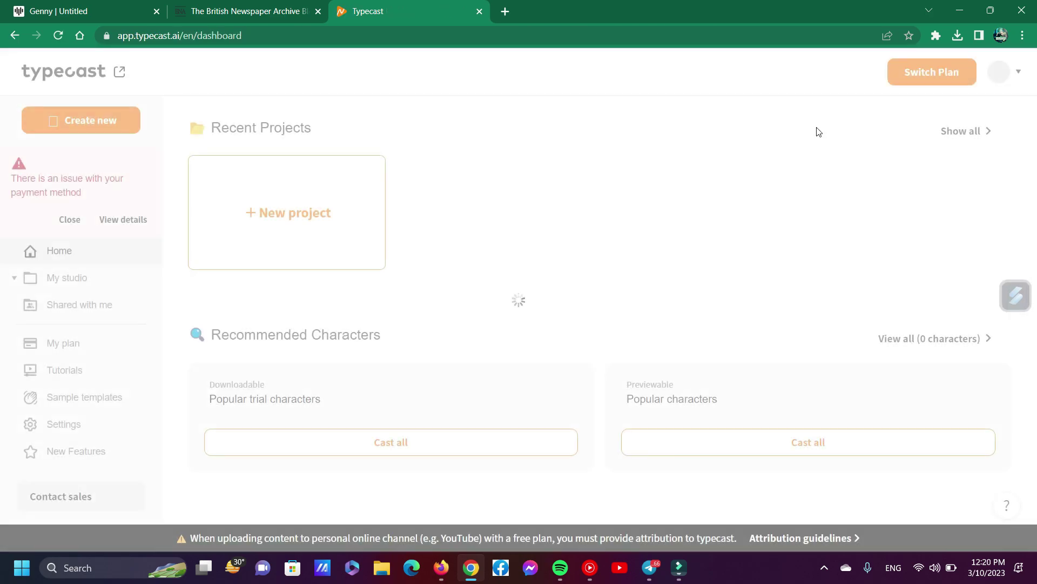
# Step: Create a new project, dismiss the tutorial and attribution notices, and browse characters from Rex's options
pyautogui.click(79, 115)
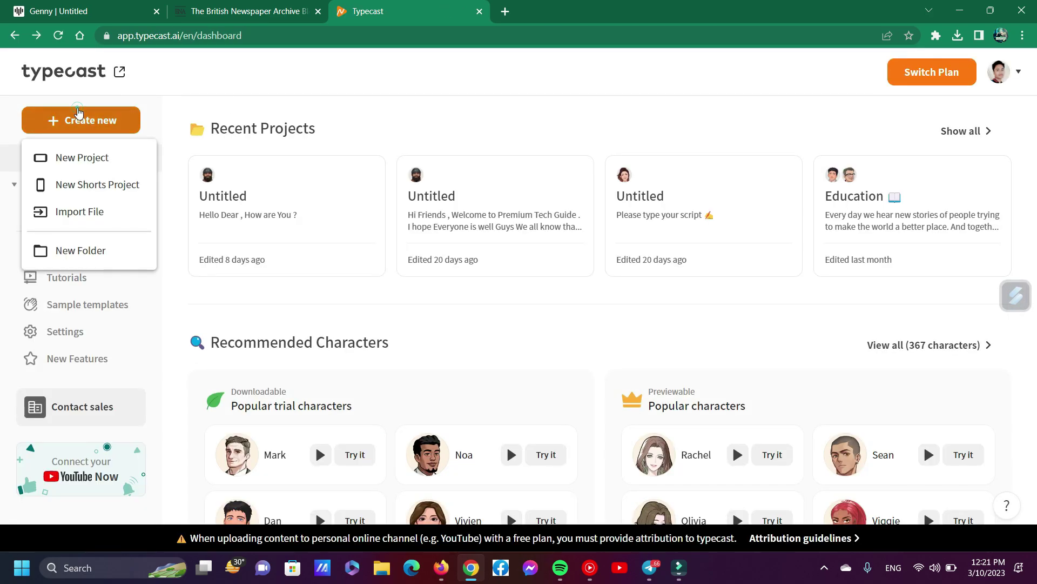
pyautogui.click(89, 156)
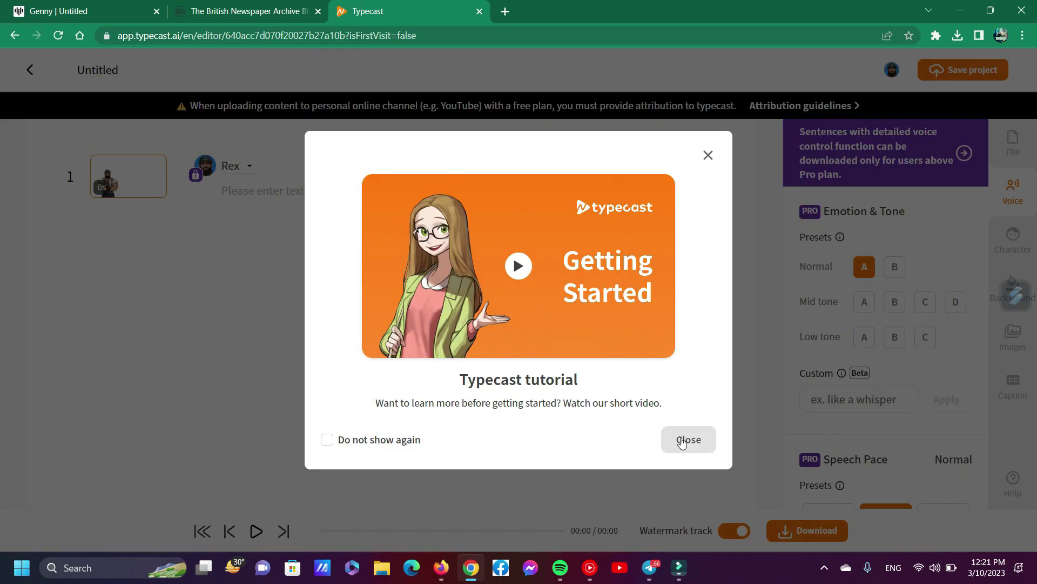
pyautogui.click(681, 436)
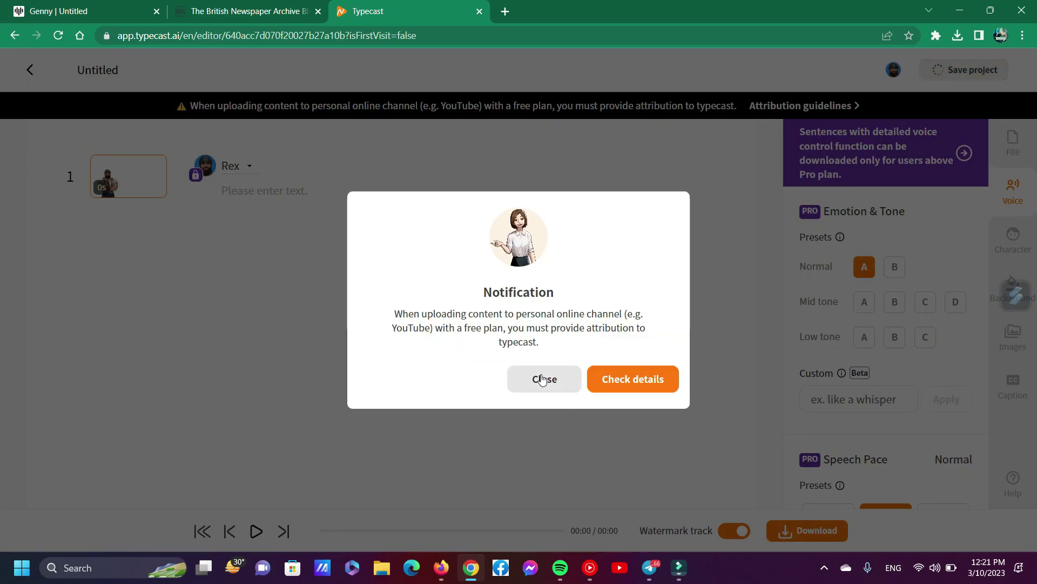
pyautogui.click(541, 378)
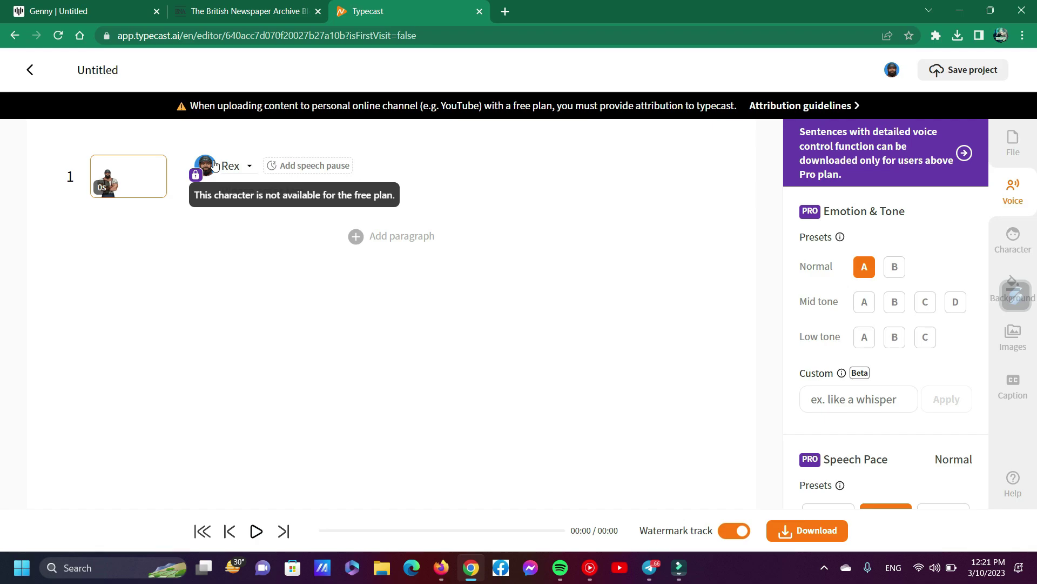
pyautogui.click(248, 170)
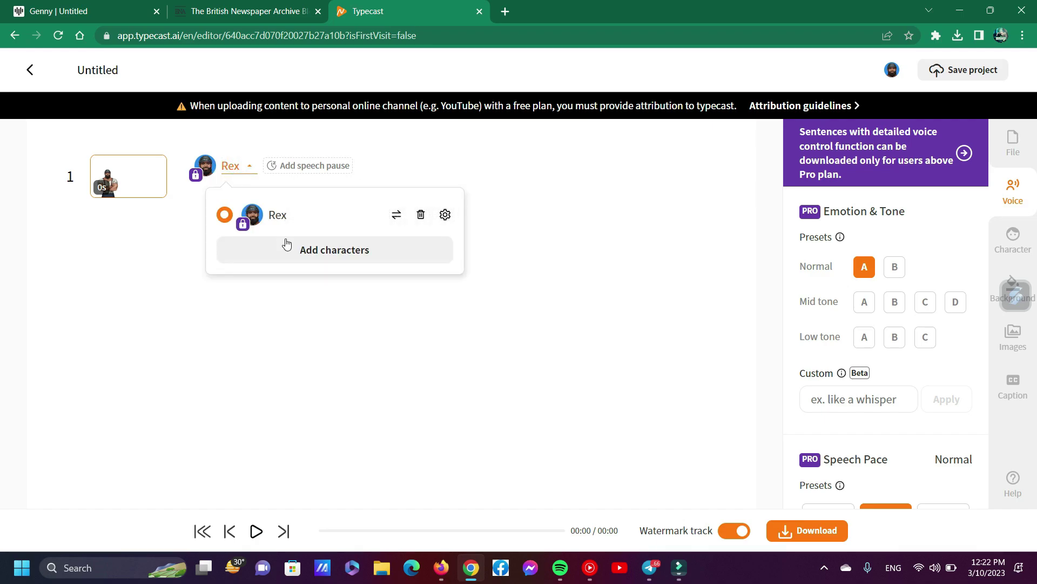
pyautogui.click(383, 256)
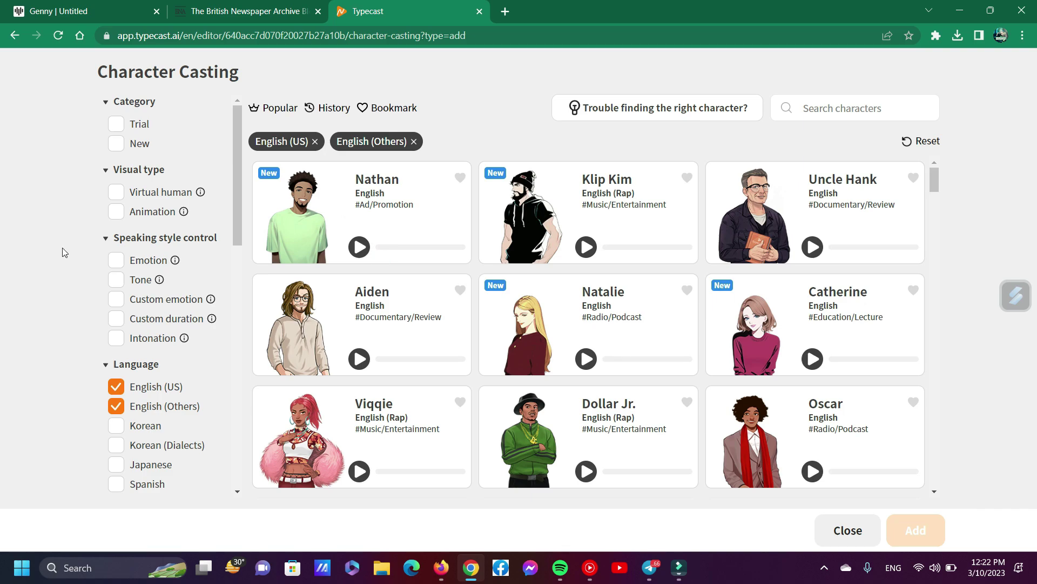
# Step: Filter the character list to Emotion and Custom emotion voices, then add Katie to the cast
pyautogui.click(109, 239)
pyautogui.click(110, 242)
pyautogui.moveTo(175, 262)
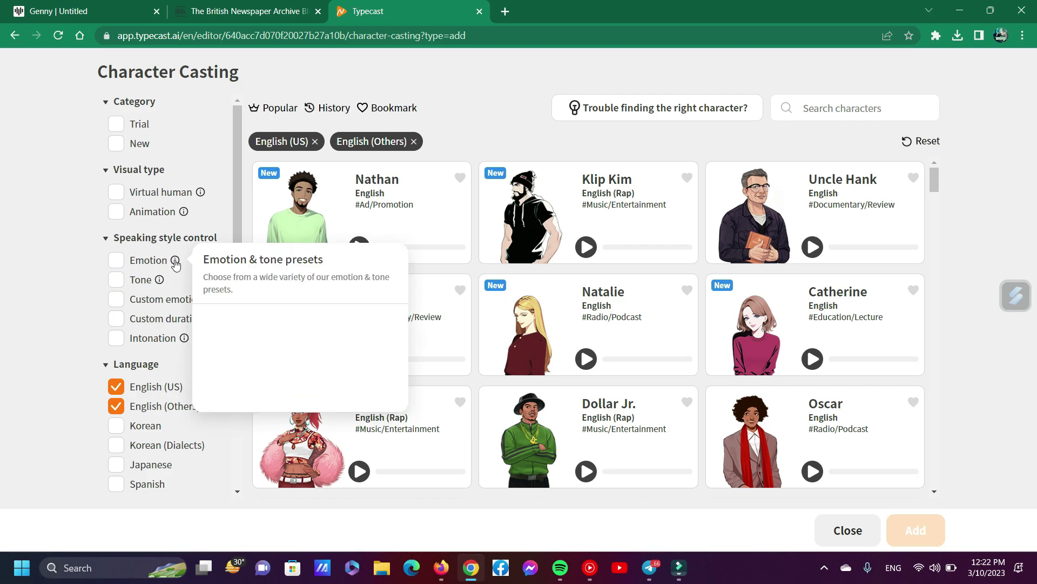
pyautogui.click(116, 260)
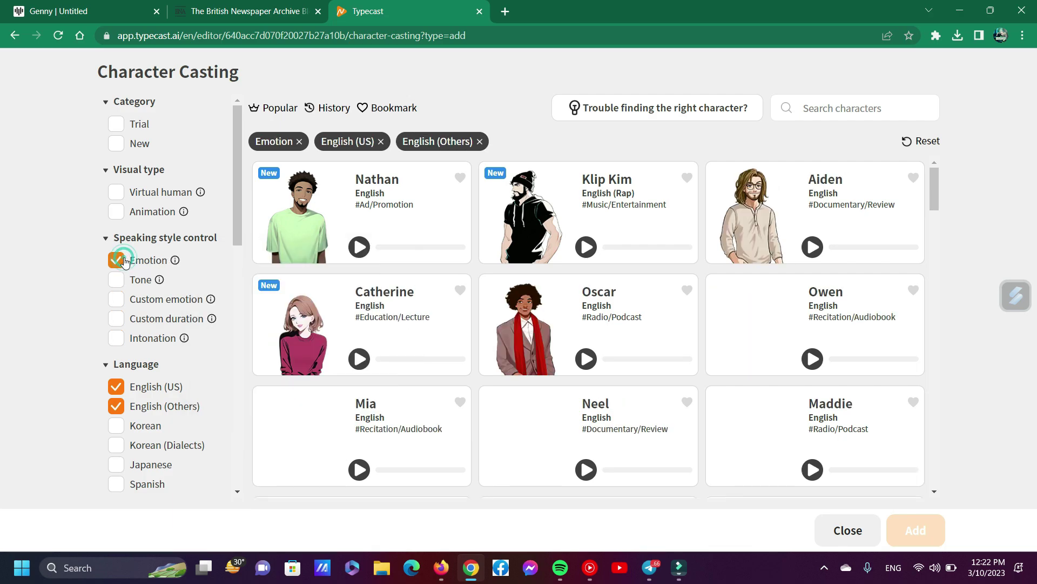
pyautogui.click(118, 302)
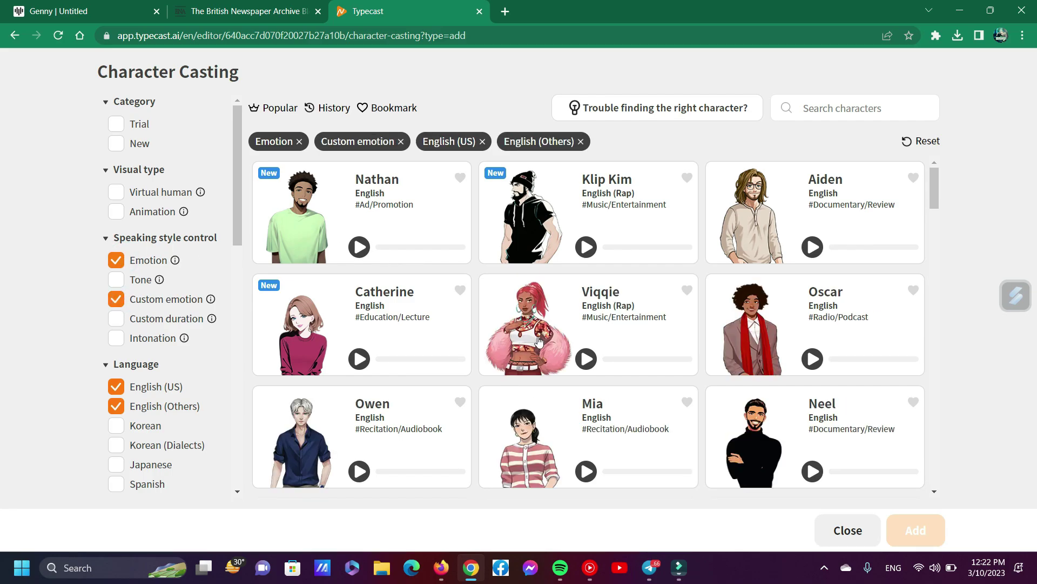
pyautogui.scroll(-10, 538, 340)
pyautogui.scroll(10, 538, 341)
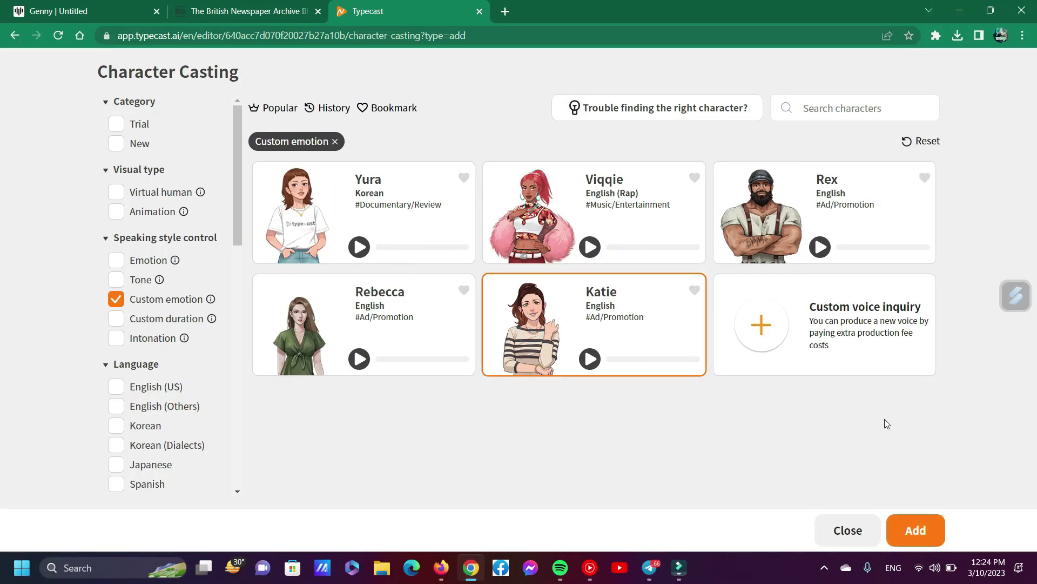
pyautogui.click(913, 532)
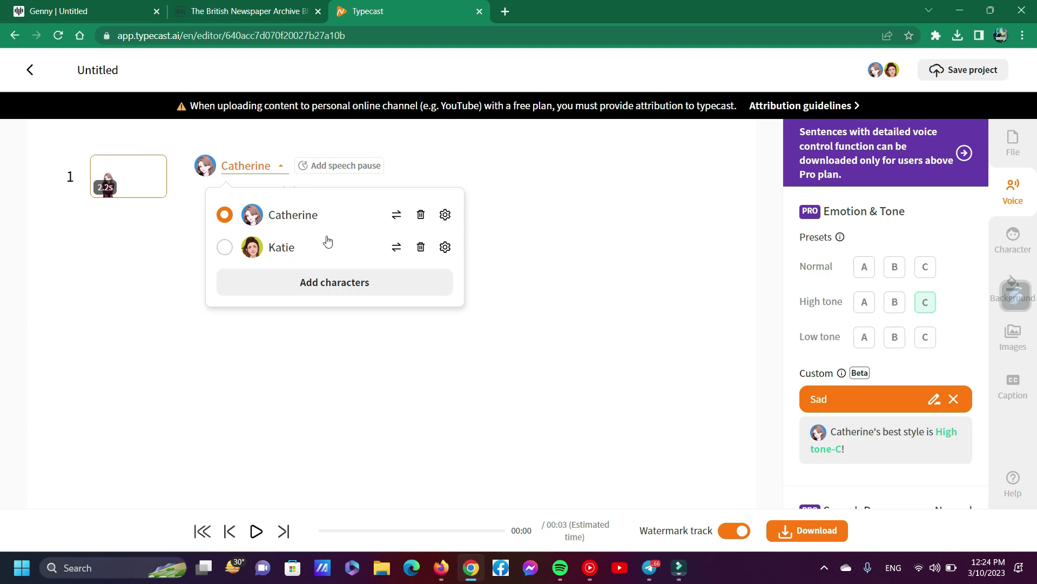
# Step: Remove Catherine from the line so Katie reads it
pyautogui.click(420, 215)
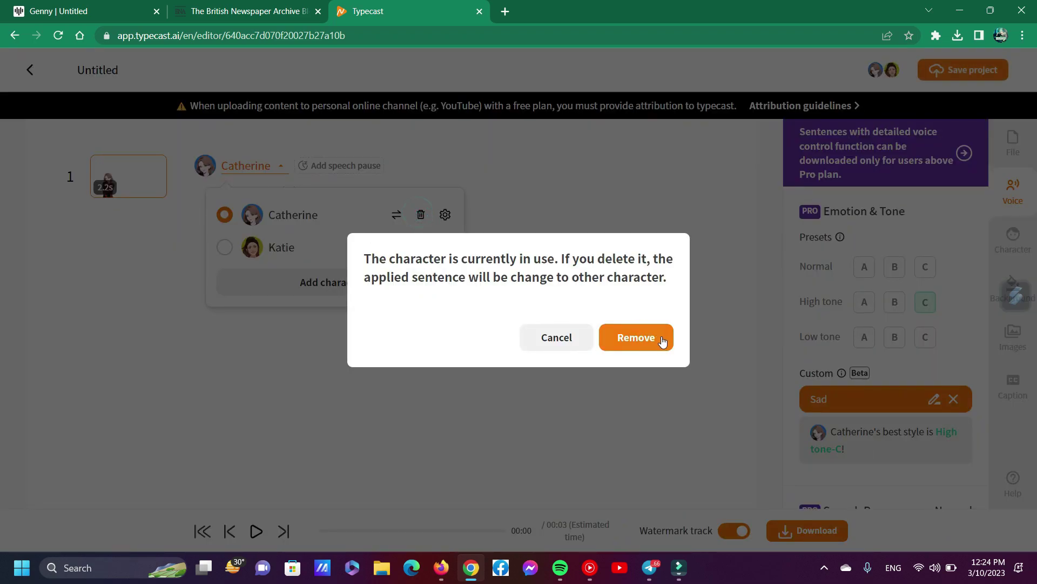
pyautogui.click(663, 339)
pyautogui.scroll(-4, 887, 324)
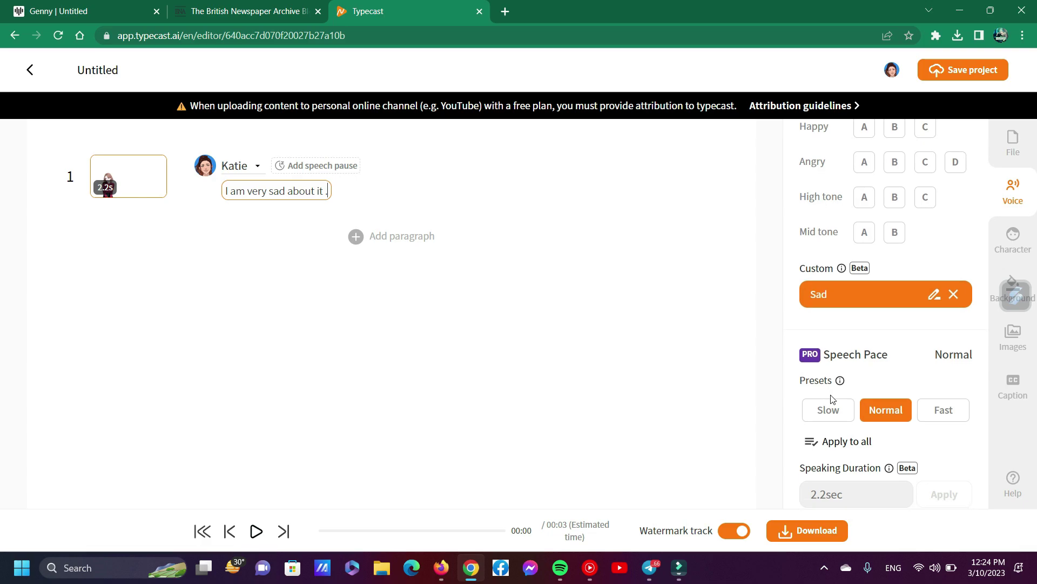
# Step: Replace the old Sad chip with a custom emotion 'sad' and apply it
pyautogui.moveTo(854, 294)
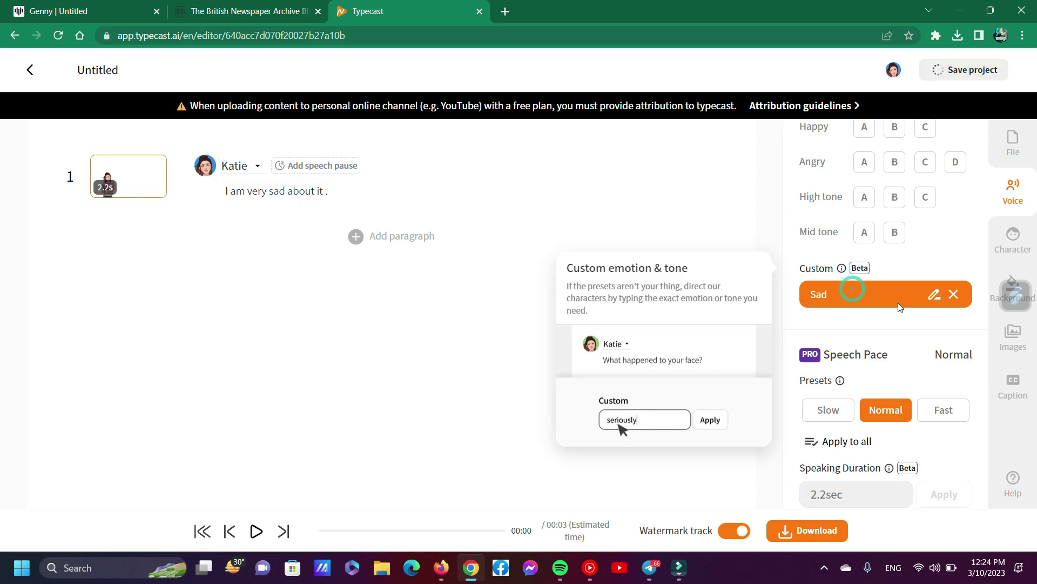
pyautogui.click(953, 294)
pyautogui.scroll(2, 842, 422)
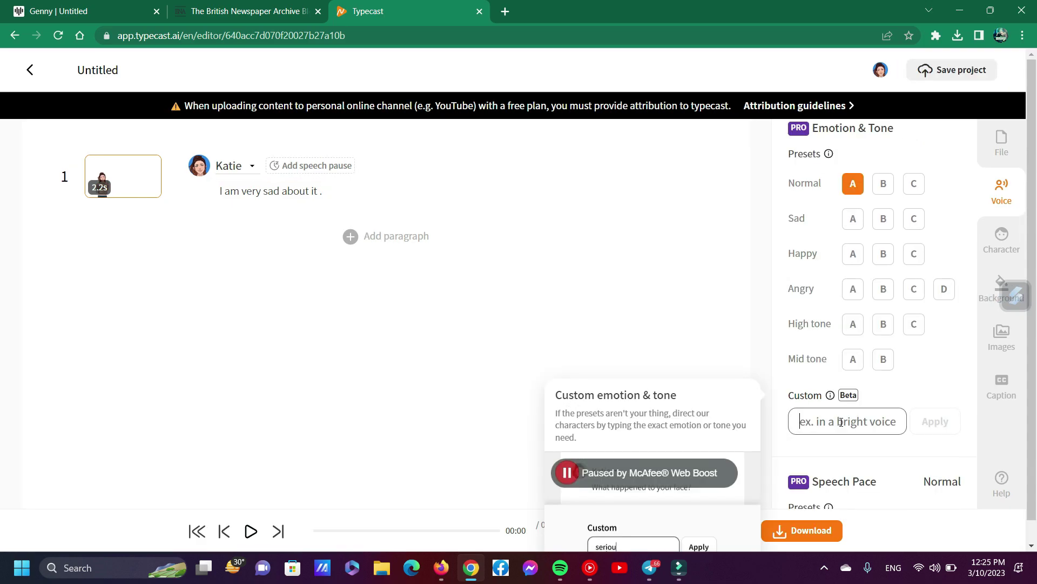
pyautogui.scroll(5, 841, 422)
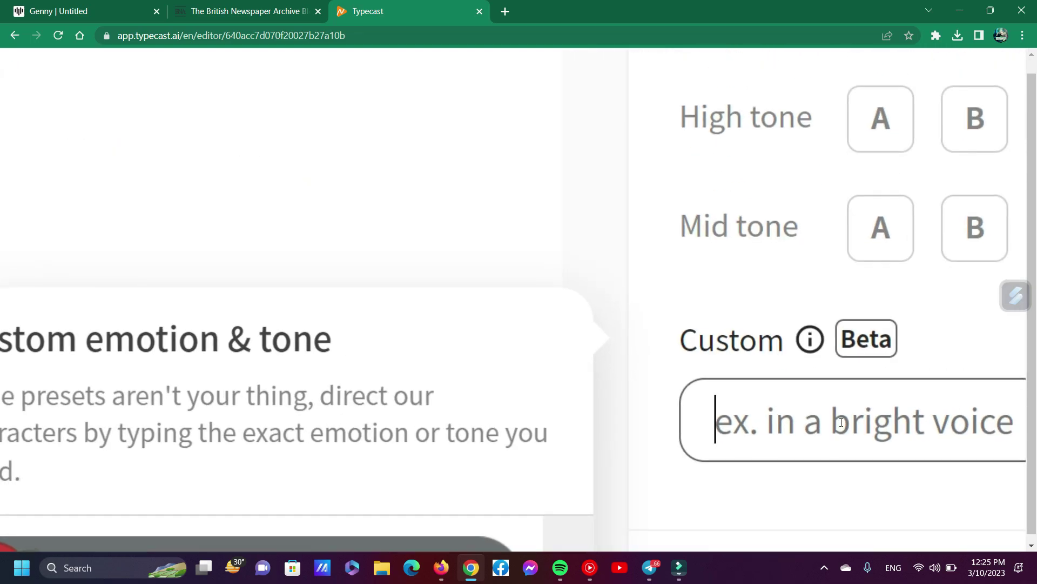
pyautogui.hscroll(2, 841, 422)
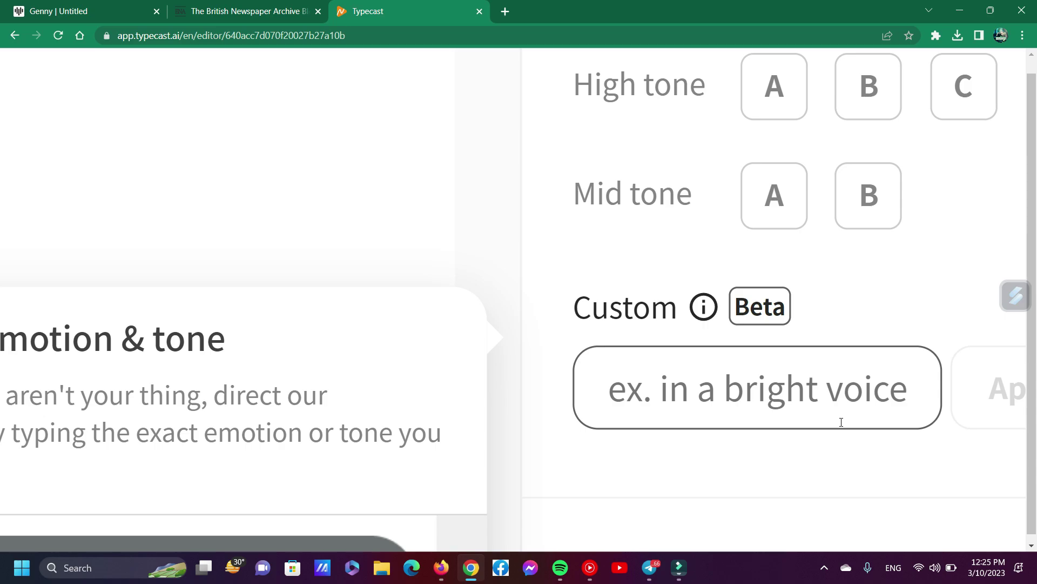
pyautogui.write('sad')
pyautogui.scroll(-5, 841, 422)
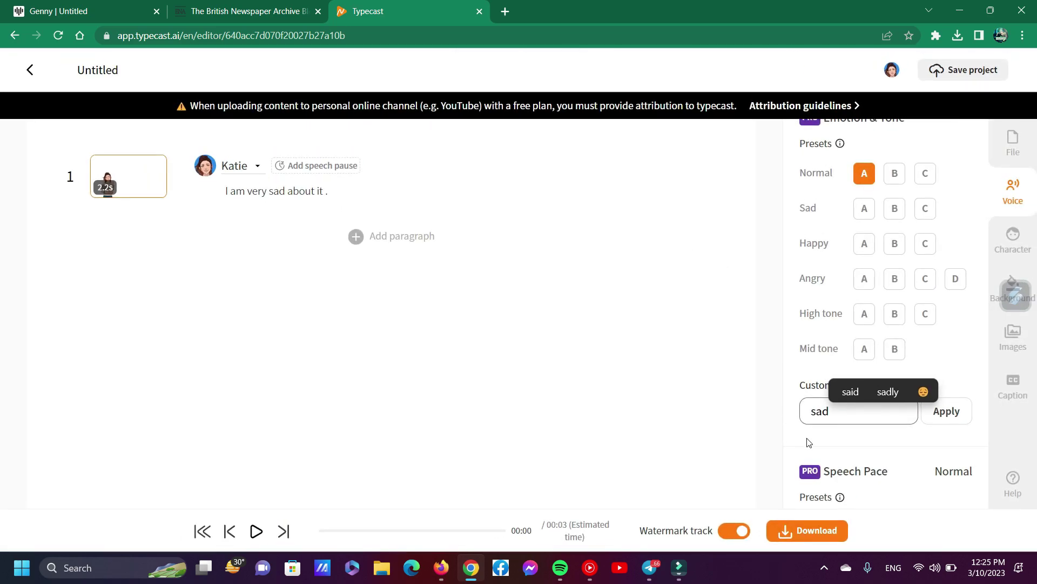
pyautogui.click(929, 411)
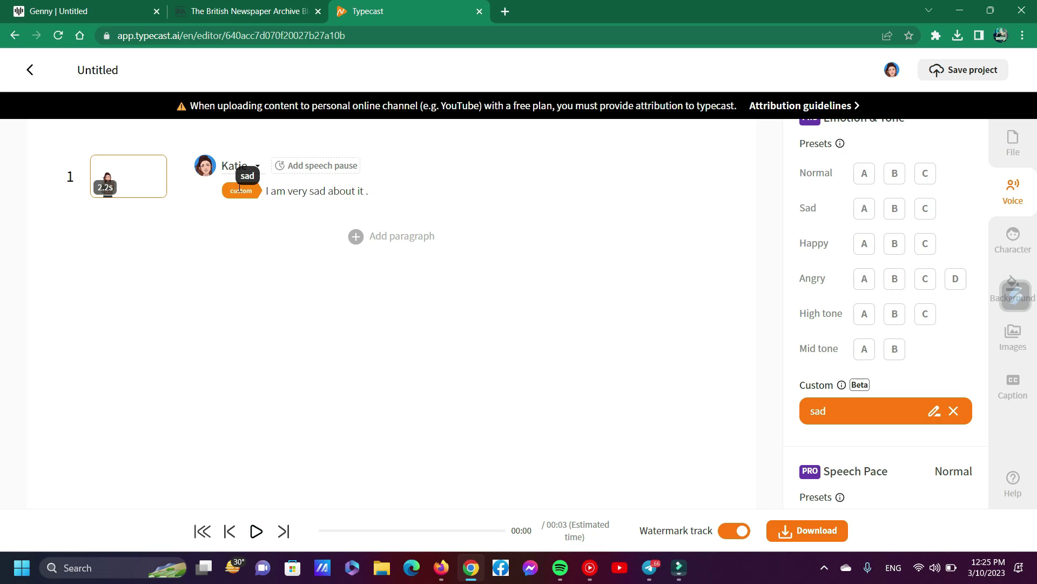
# Step: Play Katie's 'I am very sad about it.' line and set the watermark notice to not show again
pyautogui.click(256, 531)
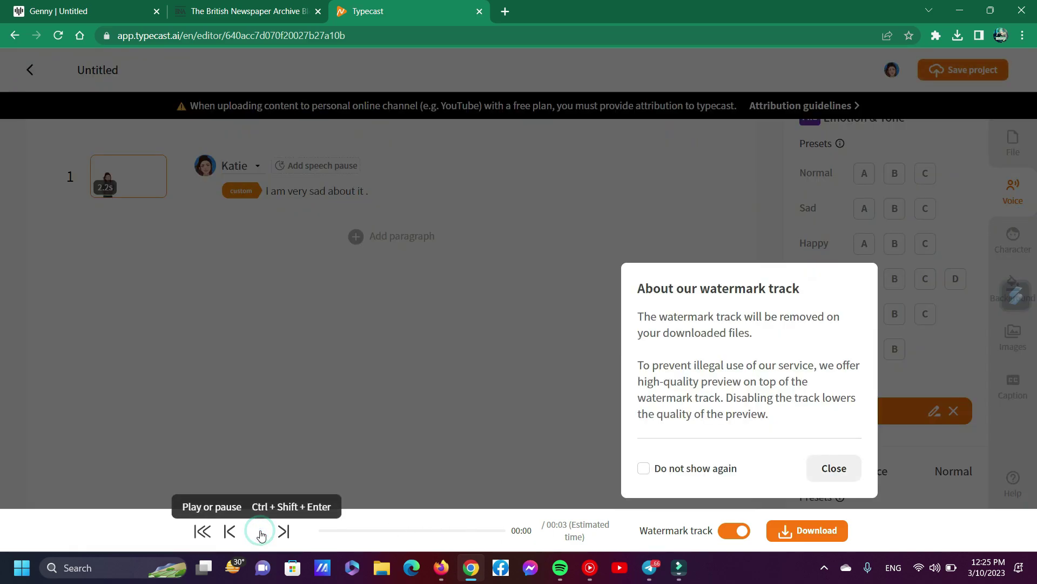
pyautogui.click(657, 475)
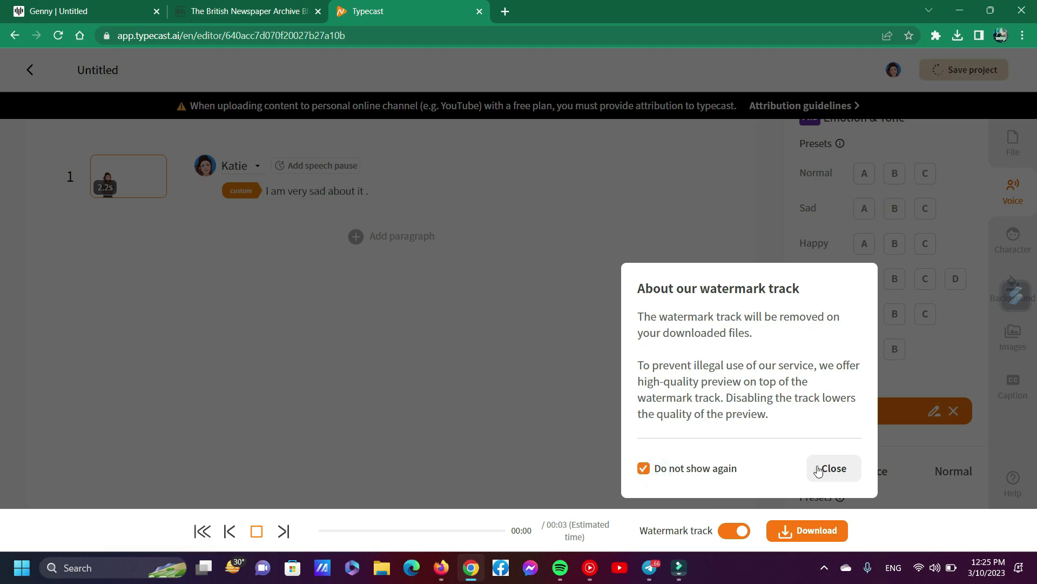
pyautogui.click(821, 468)
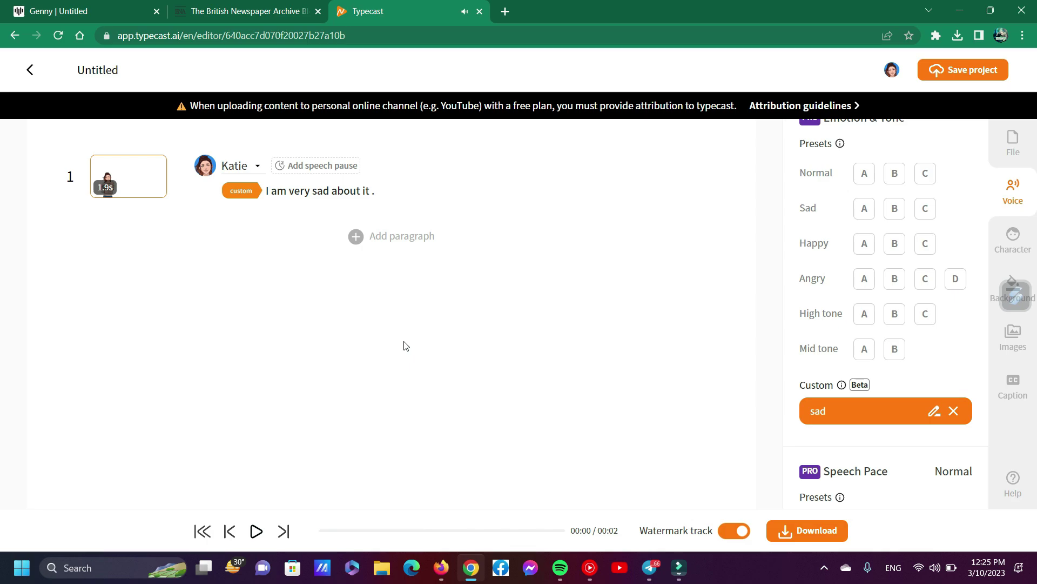
# Step: Change the line's custom emotion from sad to Excited and apply it
pyautogui.click(835, 411)
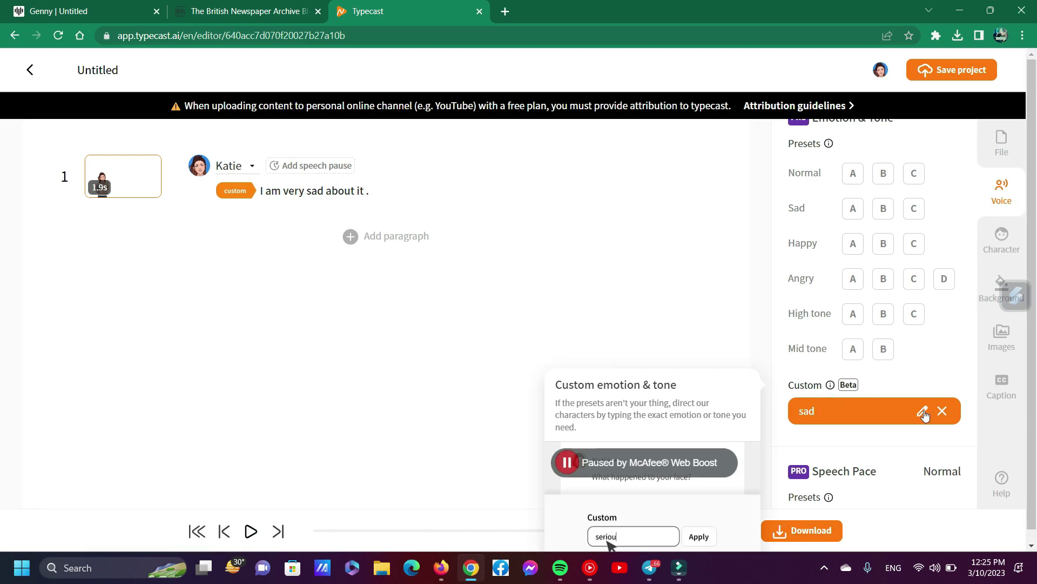
pyautogui.click(927, 413)
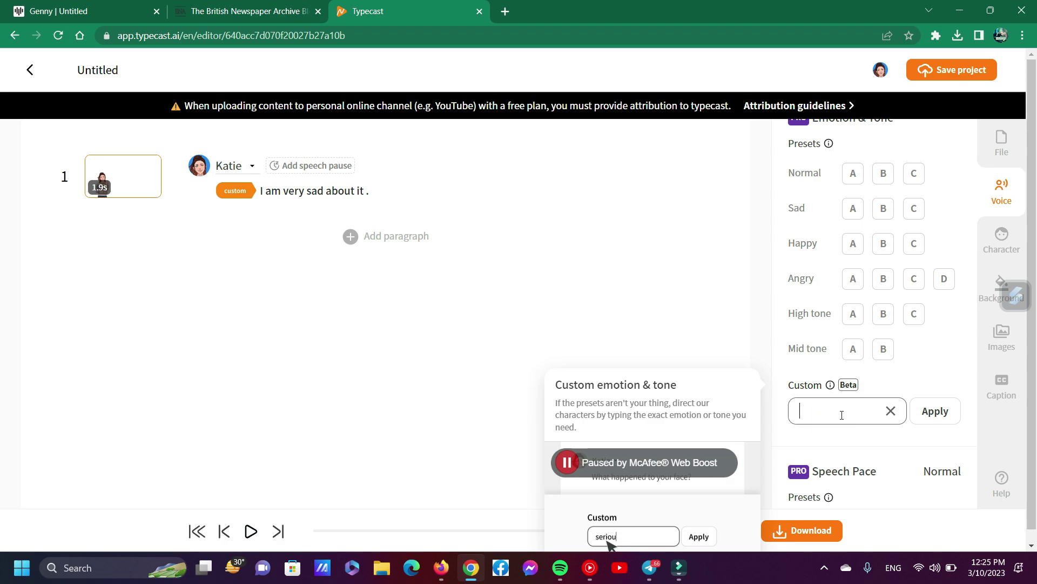
pyautogui.write('Exciti')
pyautogui.click(915, 393)
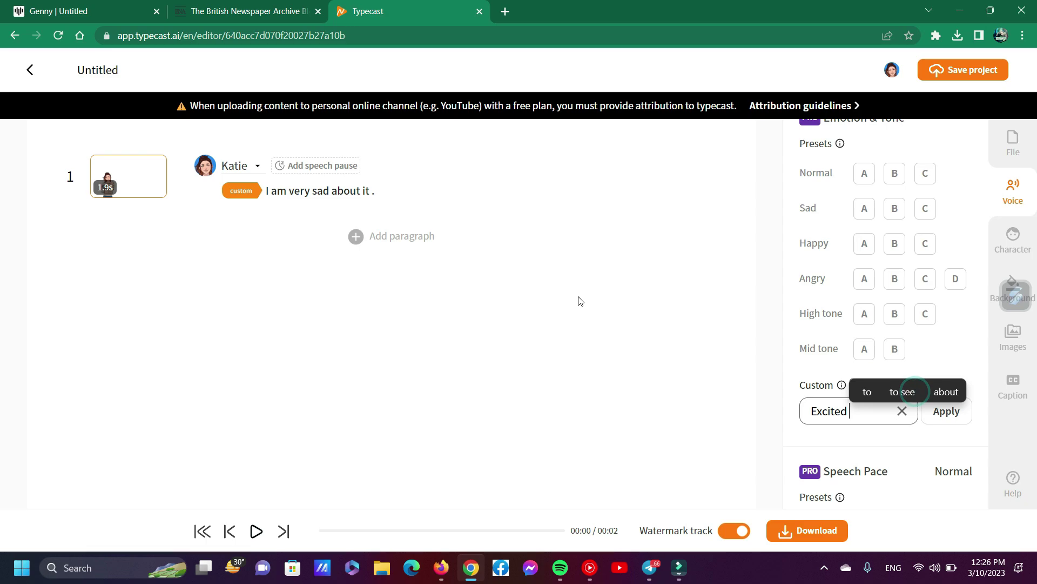
pyautogui.click(946, 416)
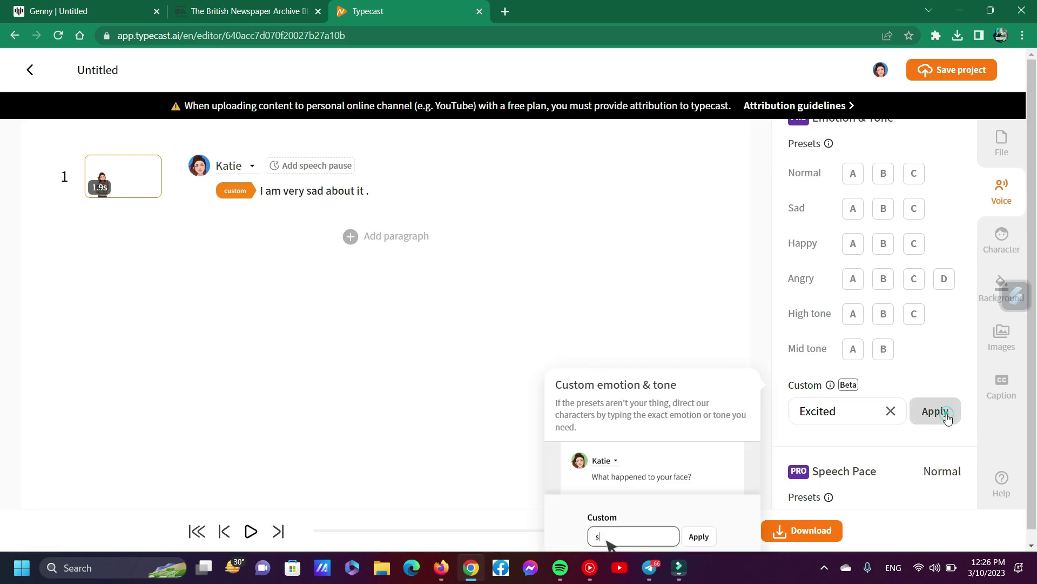
# Step: Edit the line to read 'O my god , I am very happy about it .'
pyautogui.doubleClick(297, 192)
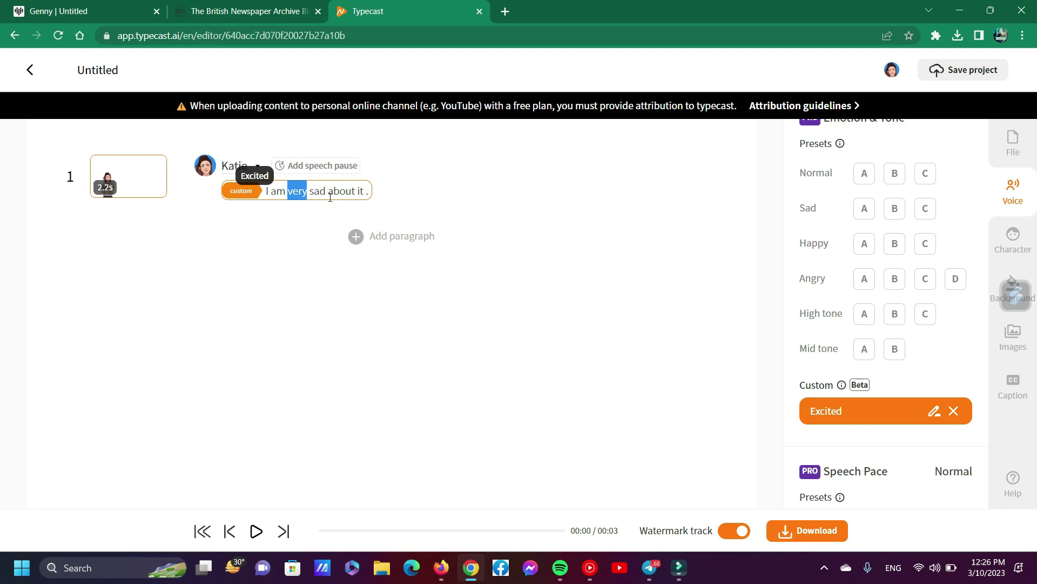
pyautogui.doubleClick(320, 192)
pyautogui.write('happ')
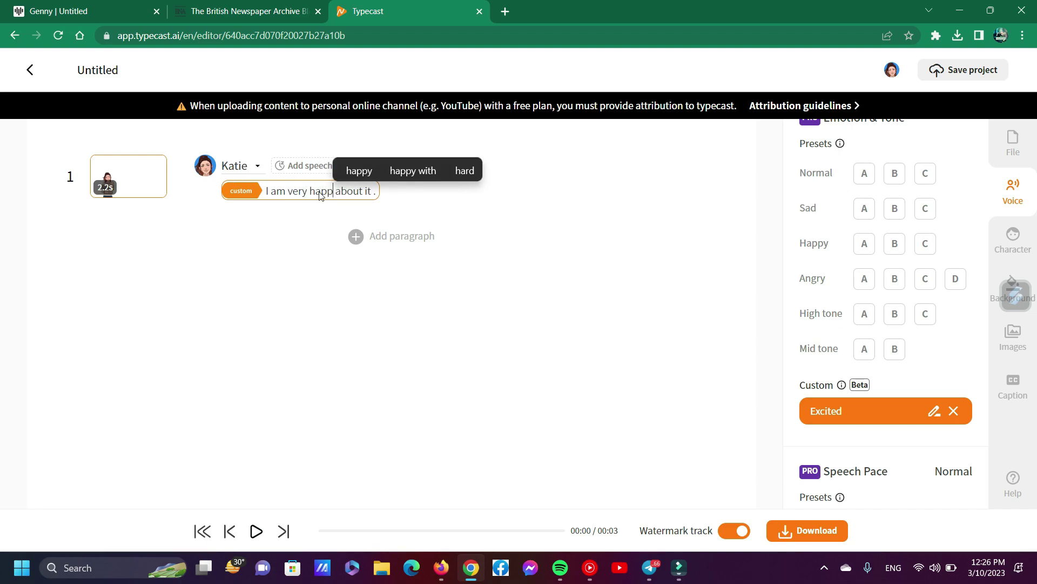
pyautogui.write('y')
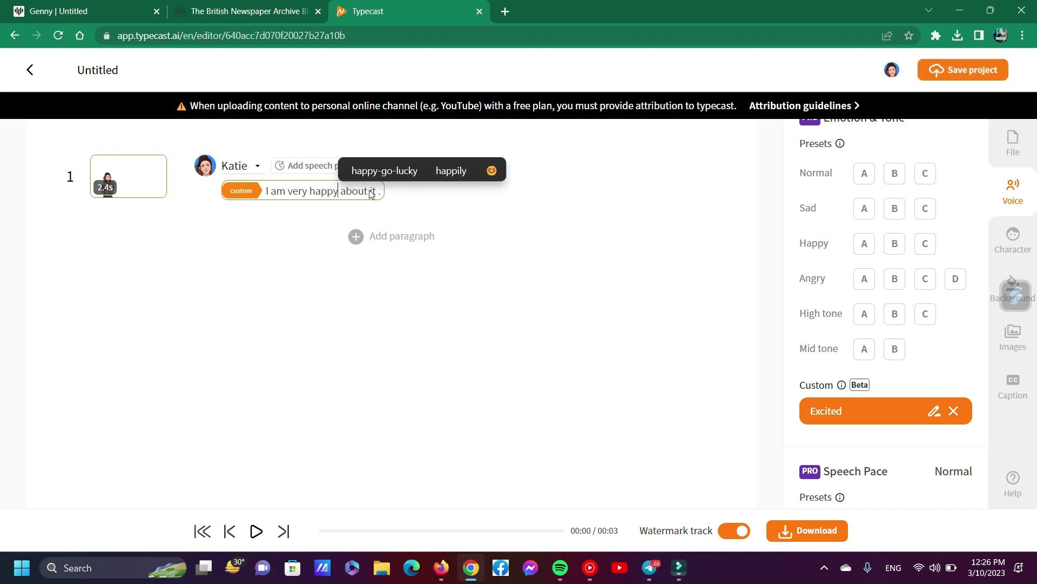
pyautogui.click(267, 197)
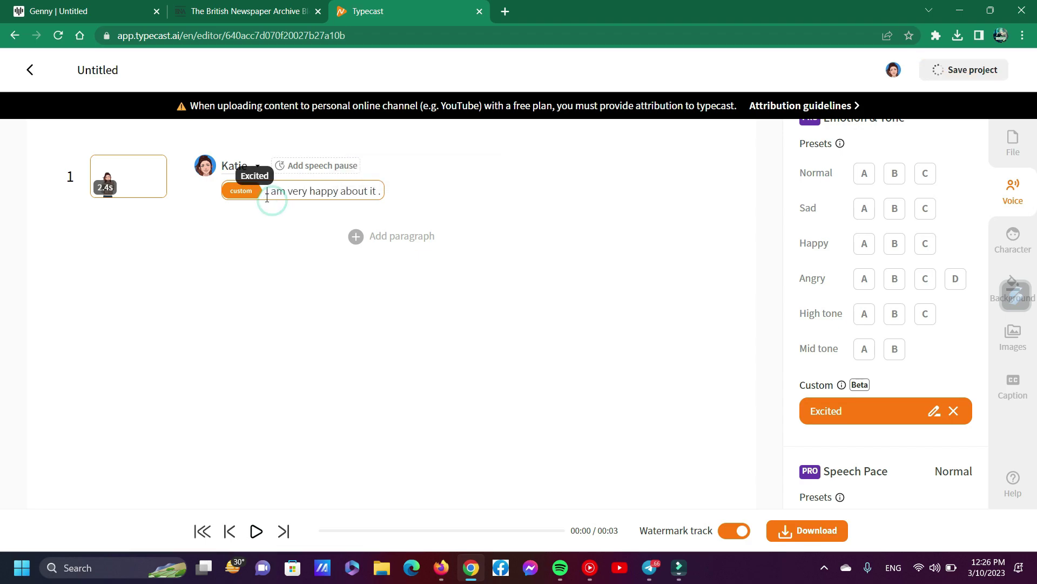
pyautogui.write('O my god ,')
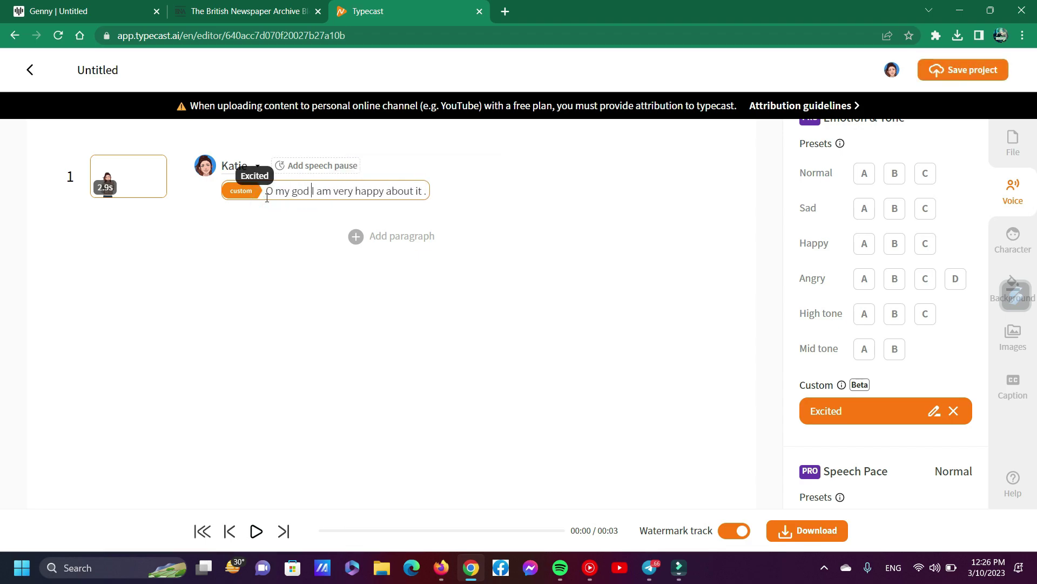
pyautogui.click(644, 272)
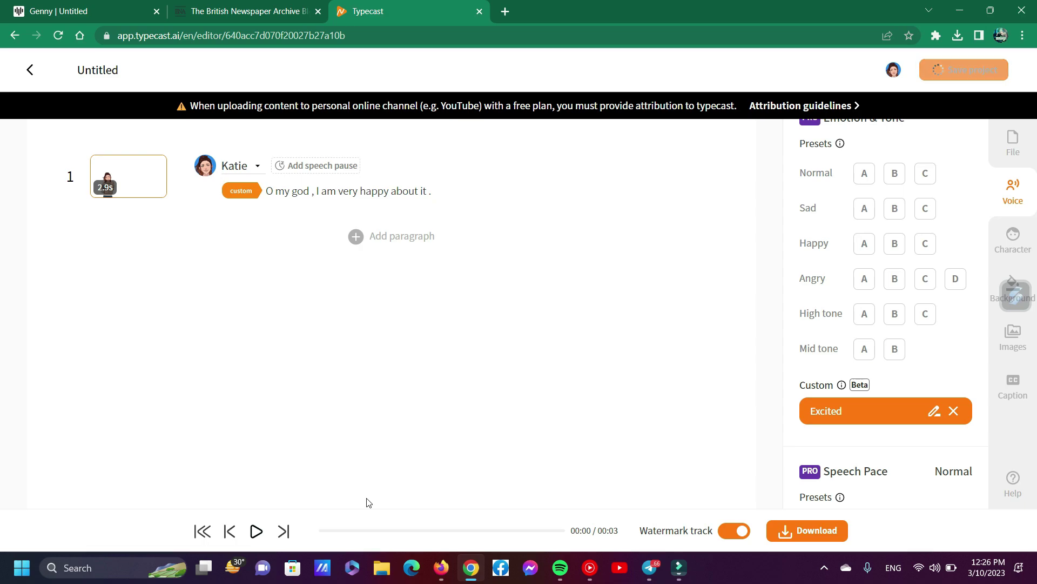
# Step: Play the edited excited line, raise the volume, and open a new browser tab
pyautogui.click(256, 531)
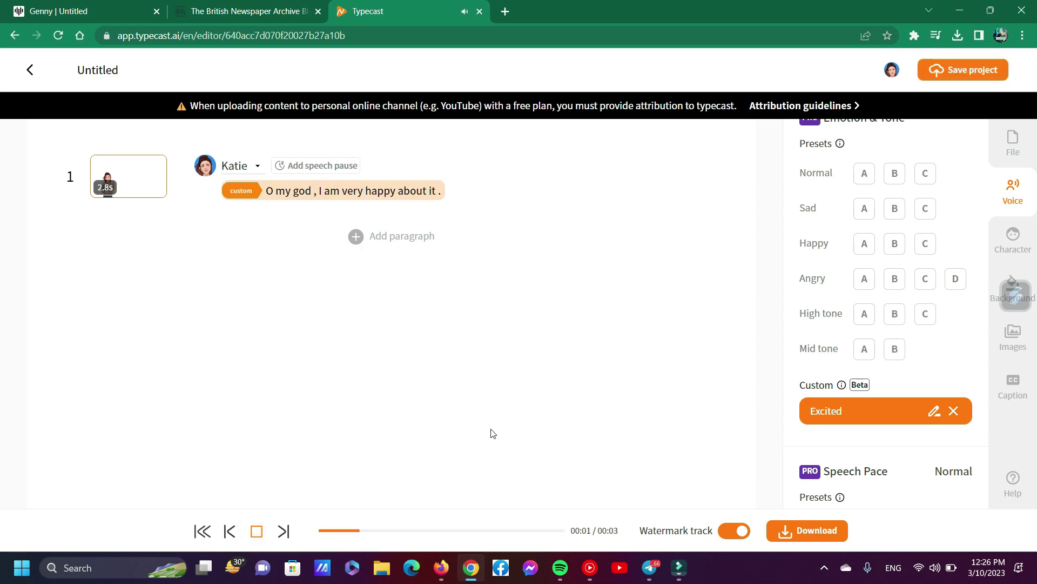
pyautogui.press('XF86AudioRaiseVolume')
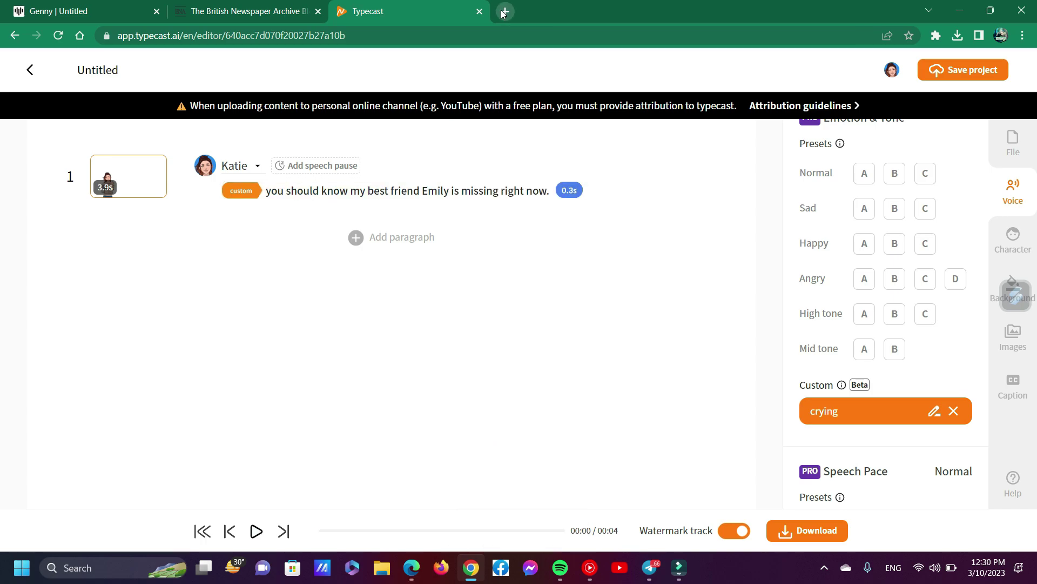
pyautogui.click(504, 11)
# Step: Load typecast.ai and play Rebecca's sadness demo sample on the homepage
pyautogui.write('typecast.ai')
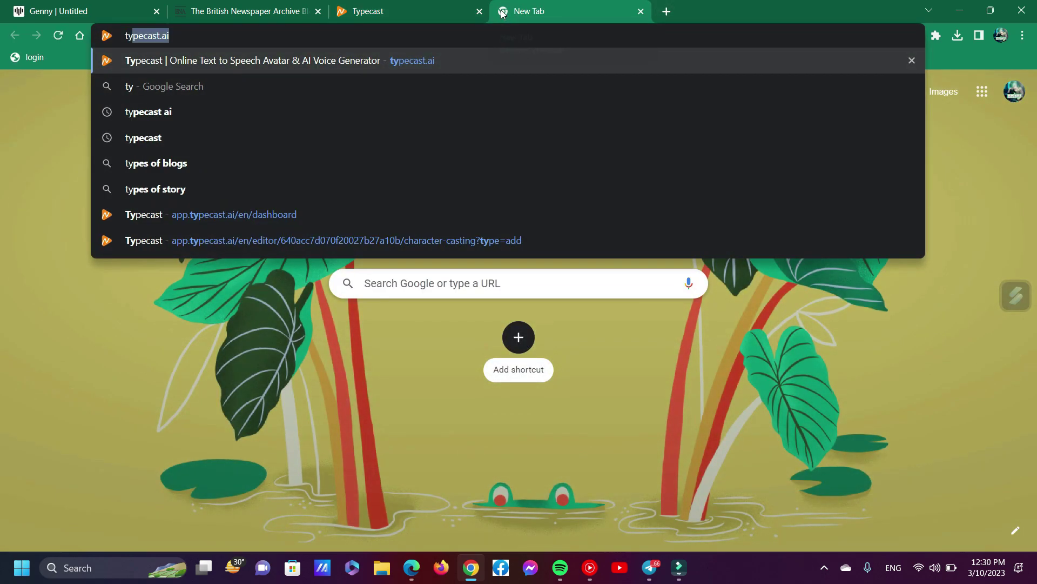
pyautogui.press('Return')
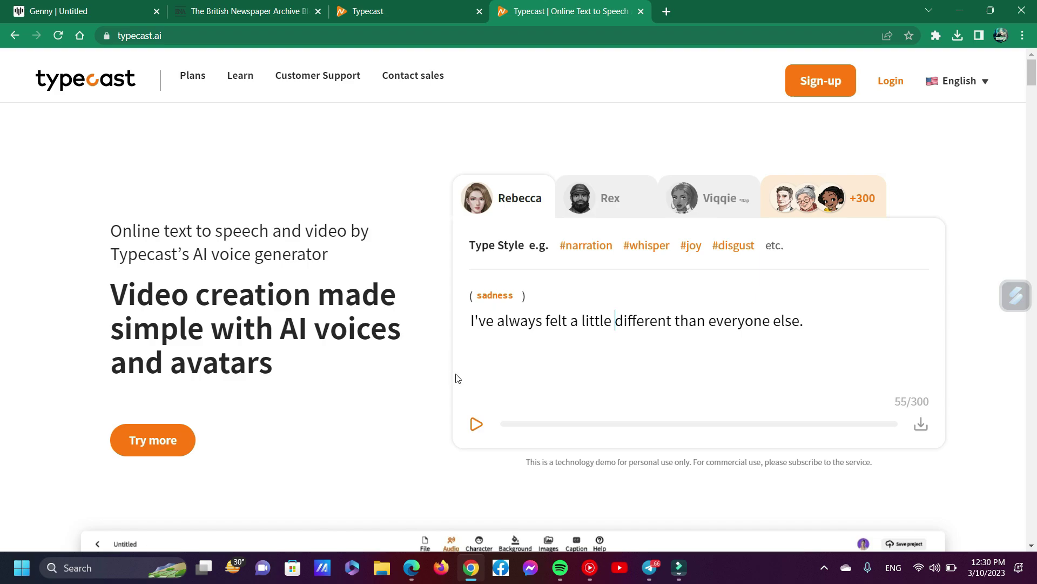
pyautogui.click(476, 425)
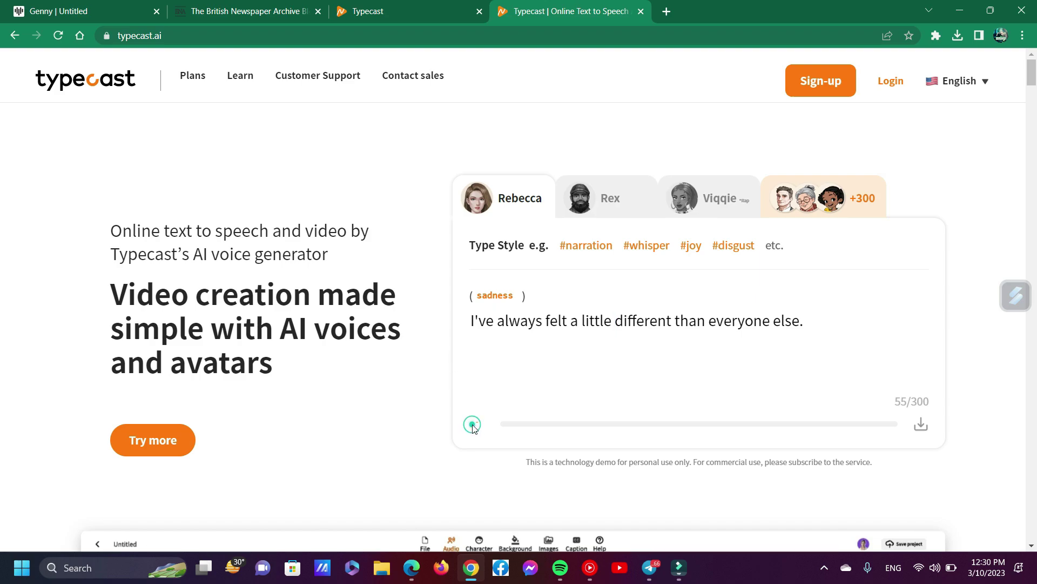